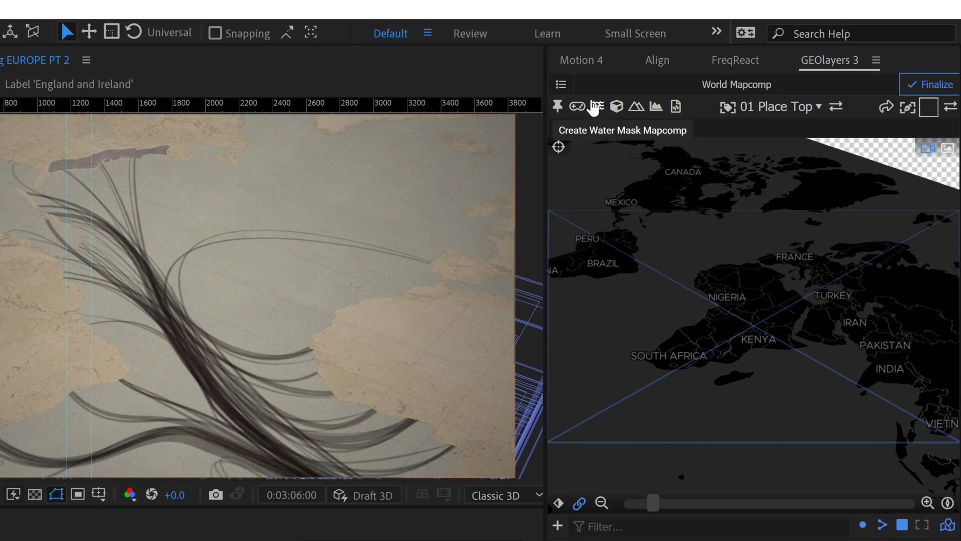
# Create a water mask mapcomp from the map and OK the Null layer-source warning
pyautogui.click(710, 92)
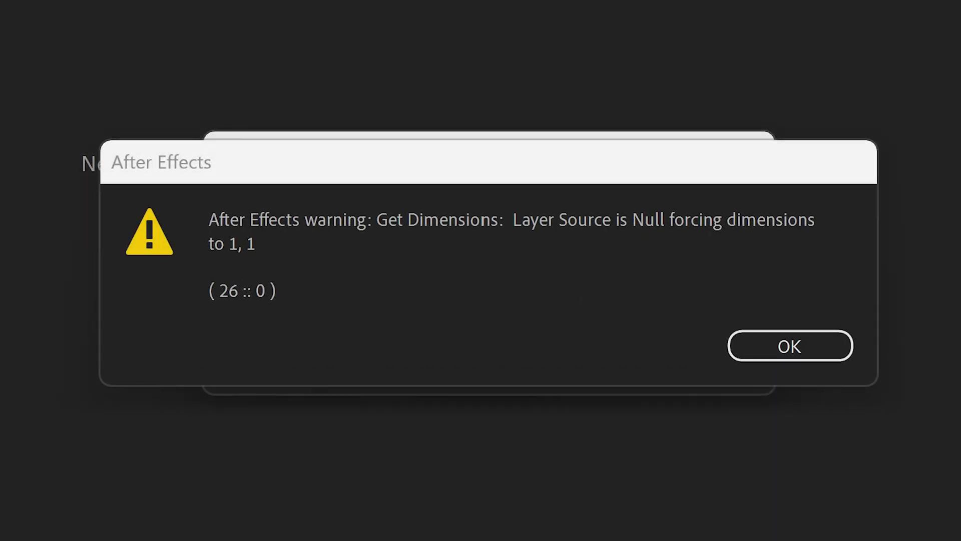
pyautogui.click(524, 317)
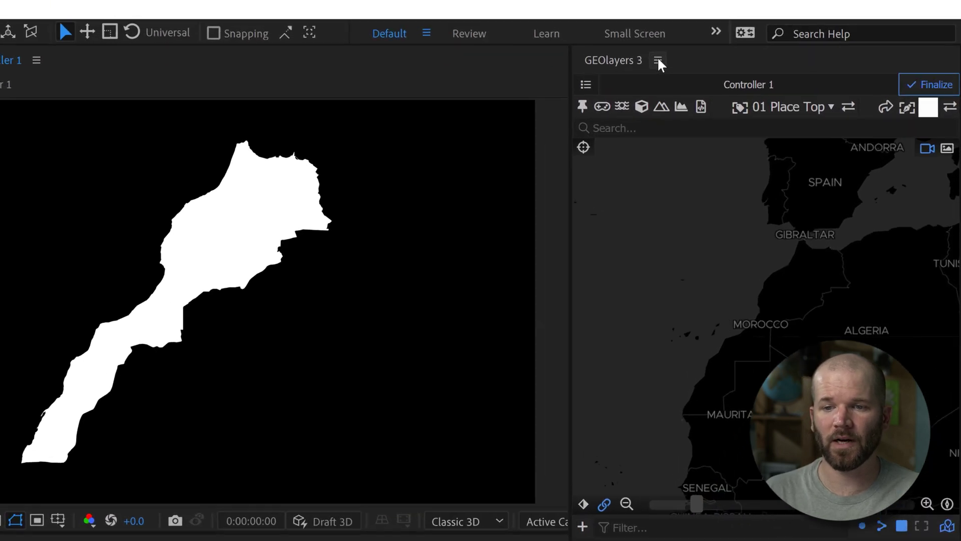
# Search the GEOlayers help documentation for 'pinning'
pyautogui.click(767, 38)
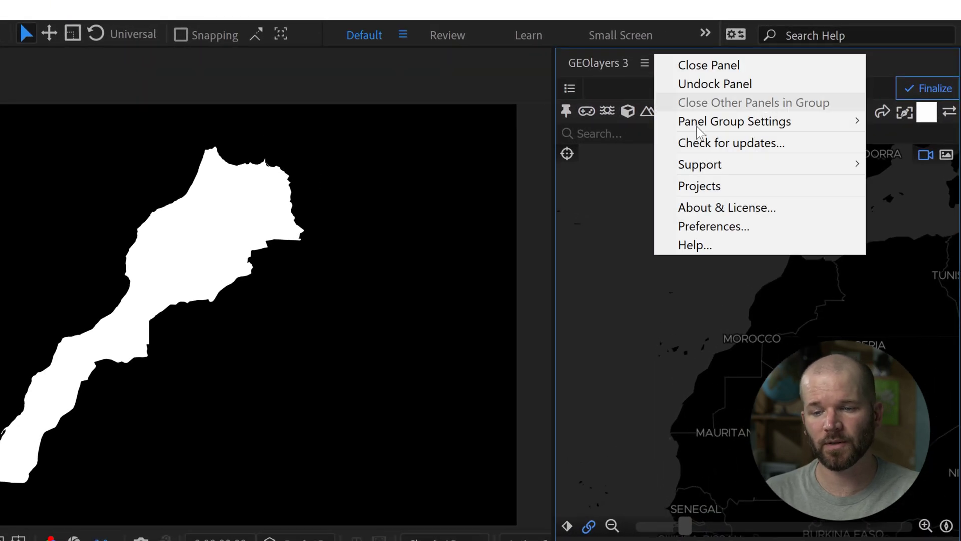
pyautogui.click(737, 245)
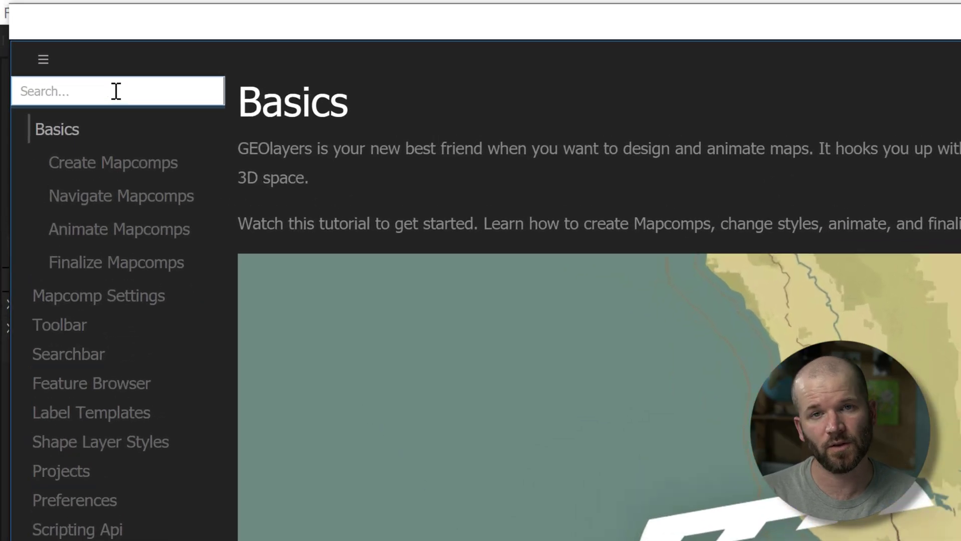
pyautogui.write('pinning')
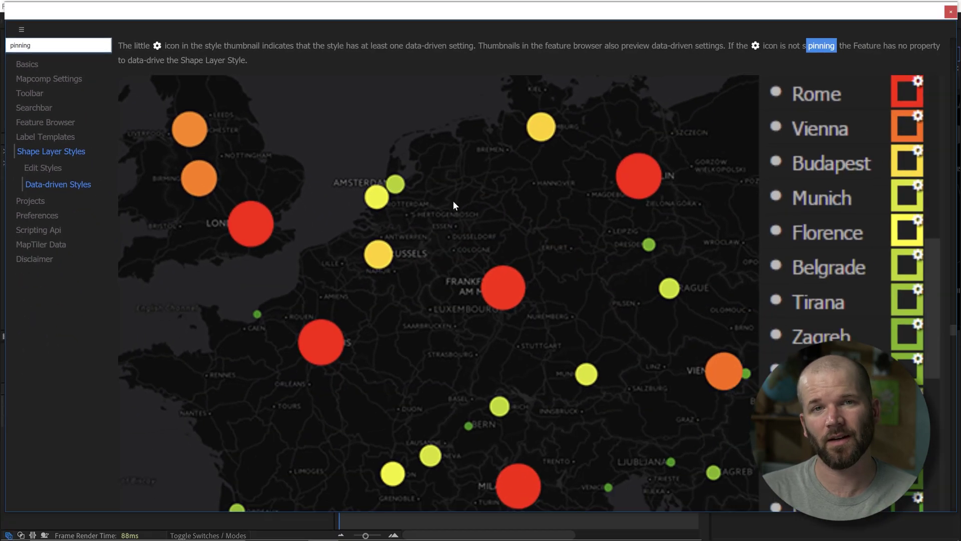
pyautogui.scroll(6, 453, 200)
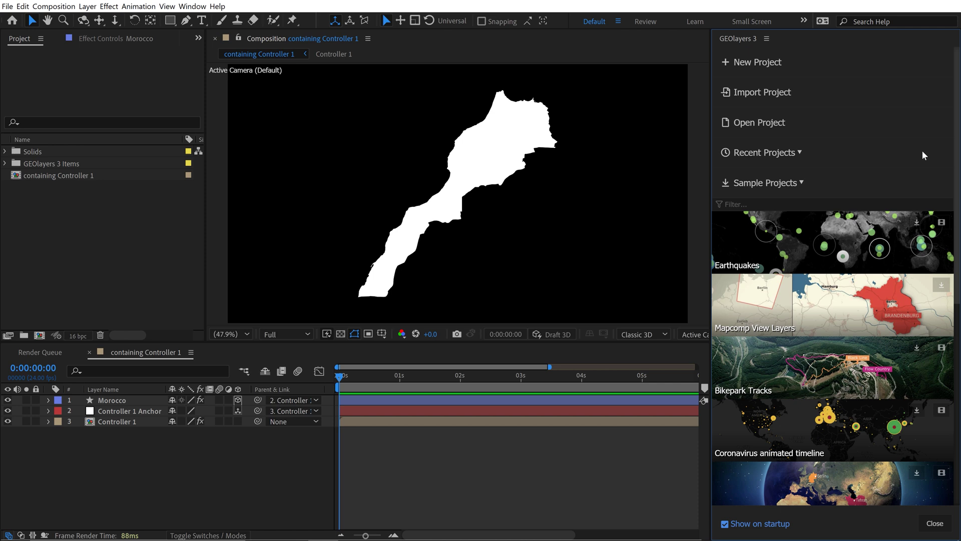
# Turn off Show on startup, close the projects screen, then reopen it from the panel menu
pyautogui.moveTo(956, 118); pyautogui.dragTo(956, 135)
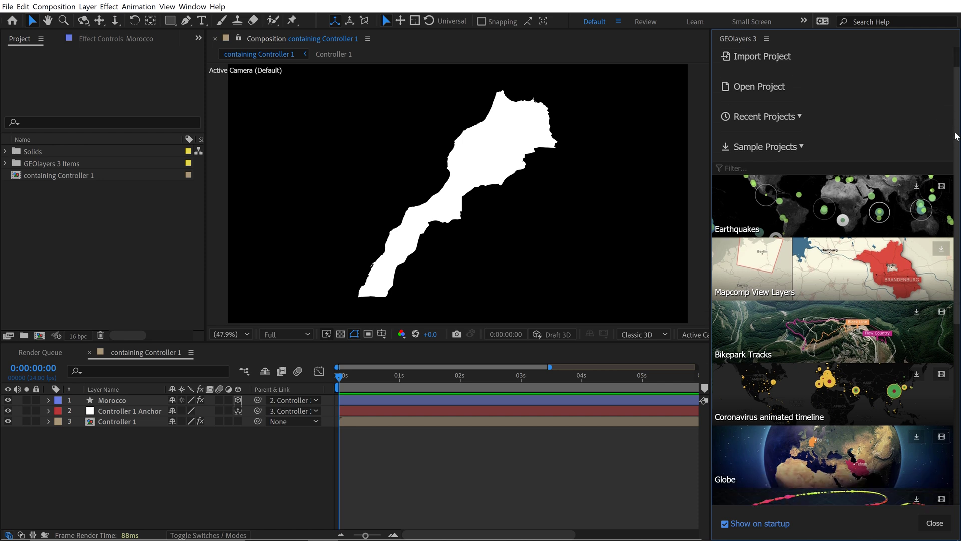
pyautogui.scroll(-8, 771, 439)
pyautogui.scroll(9, 771, 439)
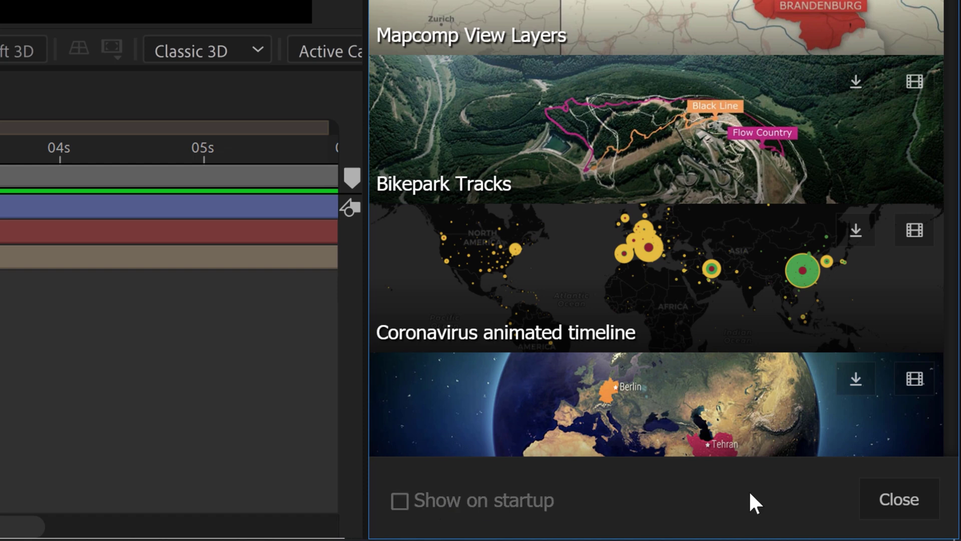
pyautogui.click(886, 501)
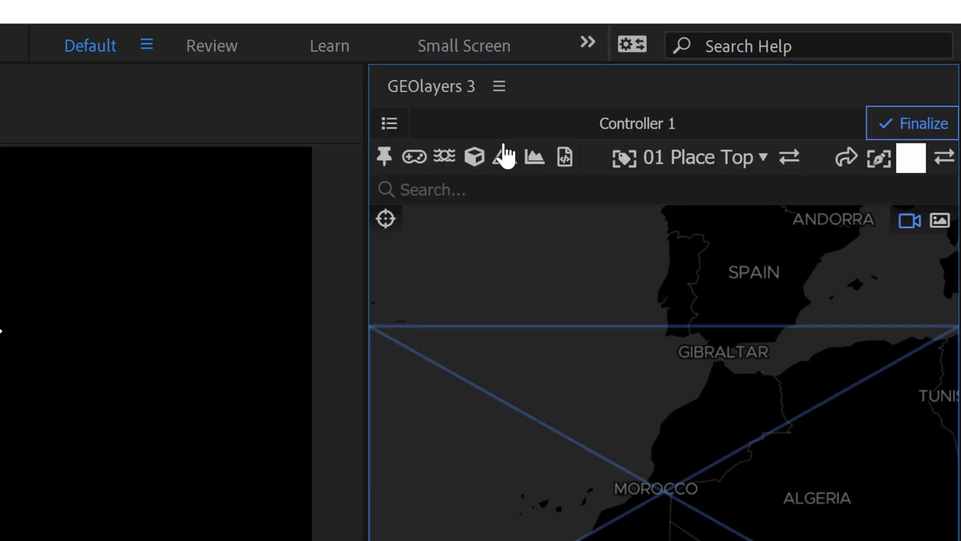
pyautogui.click(499, 86)
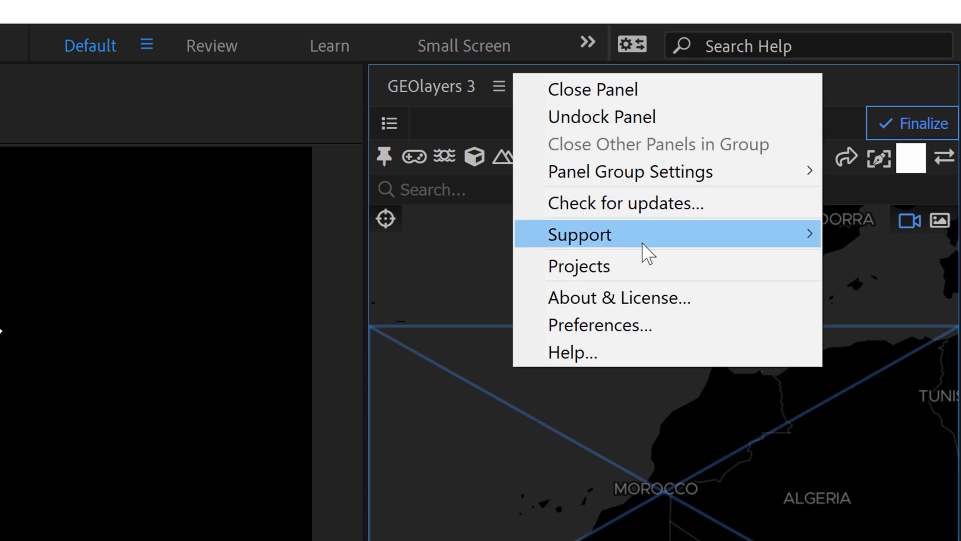
pyautogui.click(656, 275)
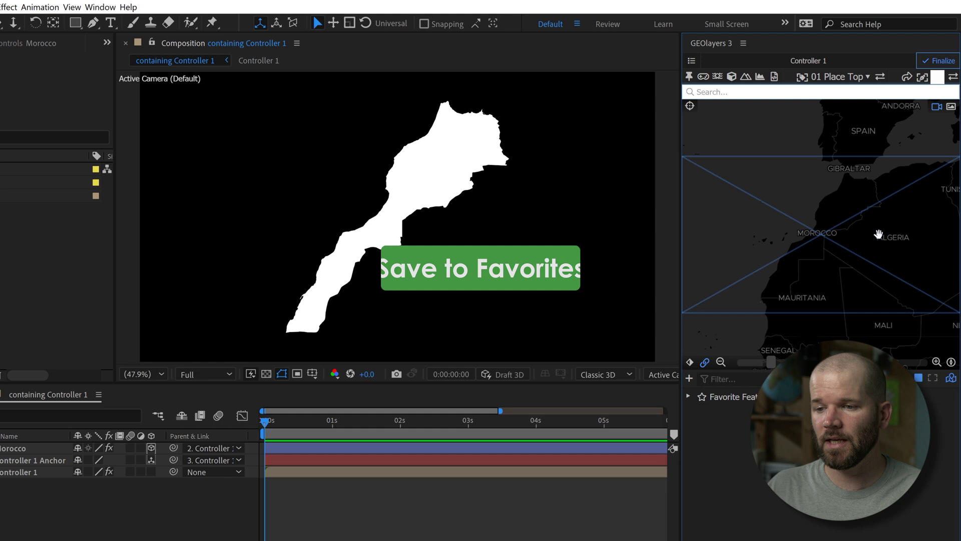
# Search 'morocc', add Morocco to Favorite Features, and export the features as features.geojson
pyautogui.write('morocco')
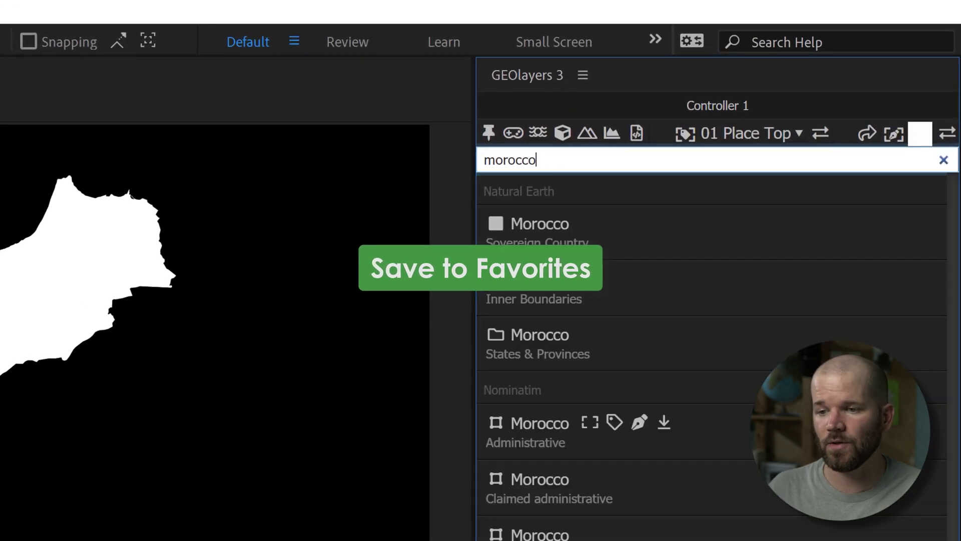
pyautogui.click(665, 225)
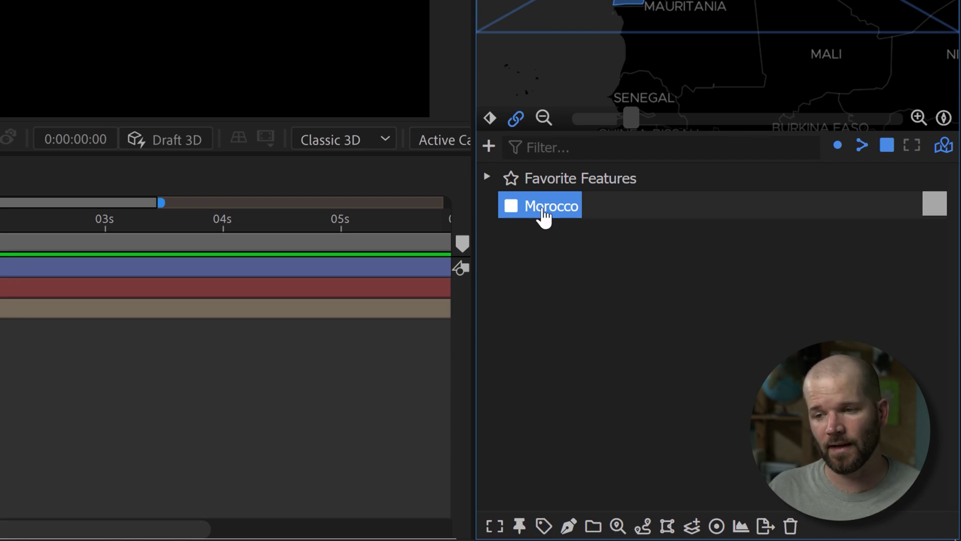
pyautogui.moveTo(542, 214); pyautogui.dragTo(591, 228)
pyautogui.moveTo(611, 190); pyautogui.dragTo(597, 180)
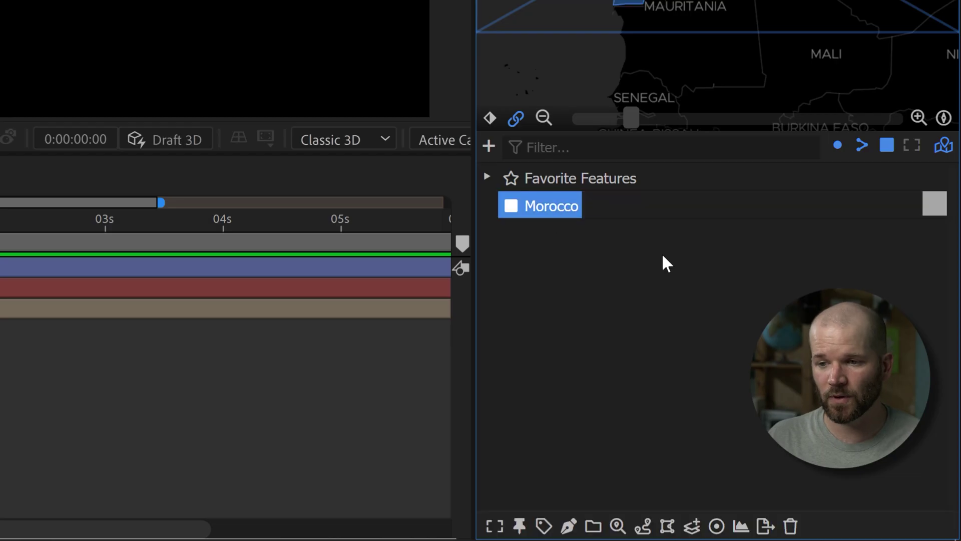
pyautogui.click(764, 527)
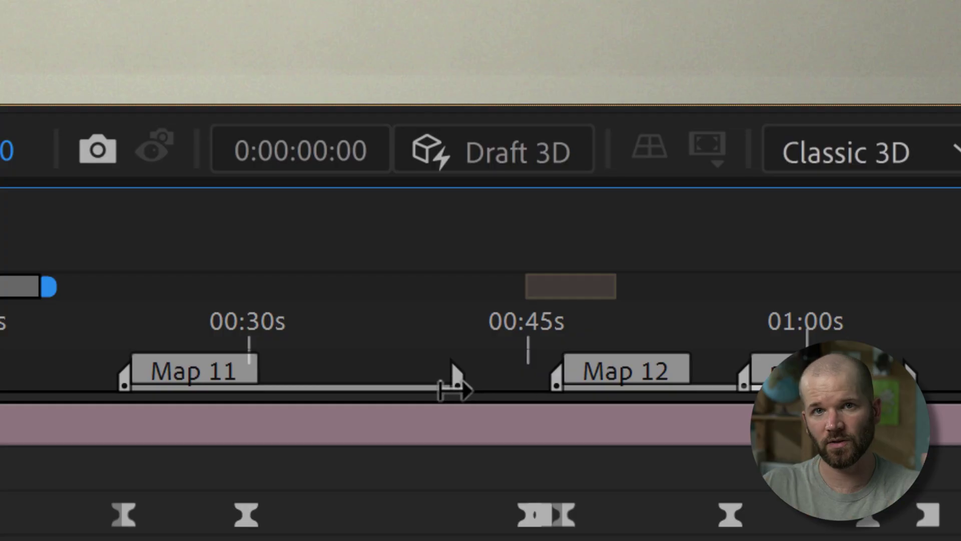
# Drag the Map 11 marker's end handle left to shorten its span
pyautogui.moveTo(408, 386); pyautogui.dragTo(336, 398)
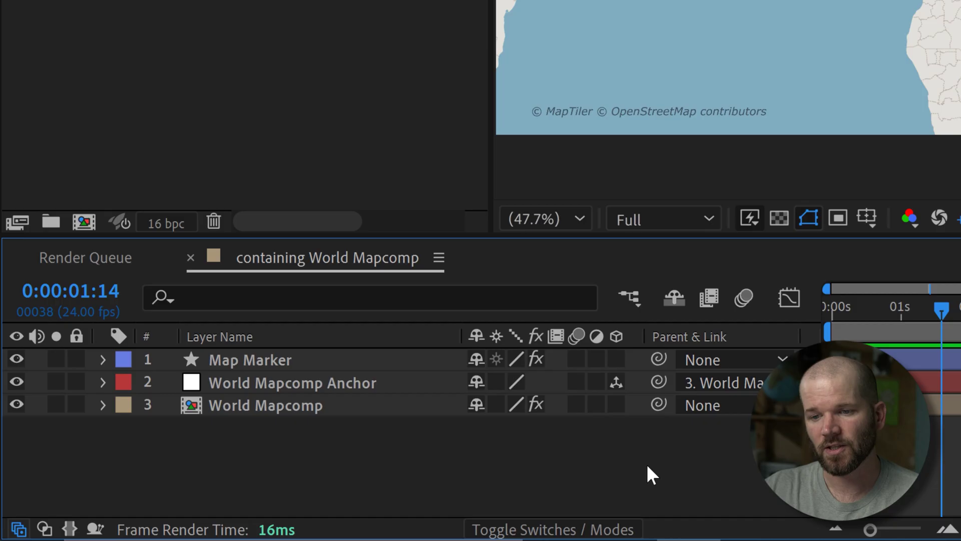
# Parent the Map Marker to the World Mapcomp Anchor, rotate it 90° upright, and preview
pyautogui.moveTo(659, 359)
pyautogui.mouseDown()
pyautogui.moveTo(530, 362)
pyautogui.moveTo(350, 386)
pyautogui.mouseUp()
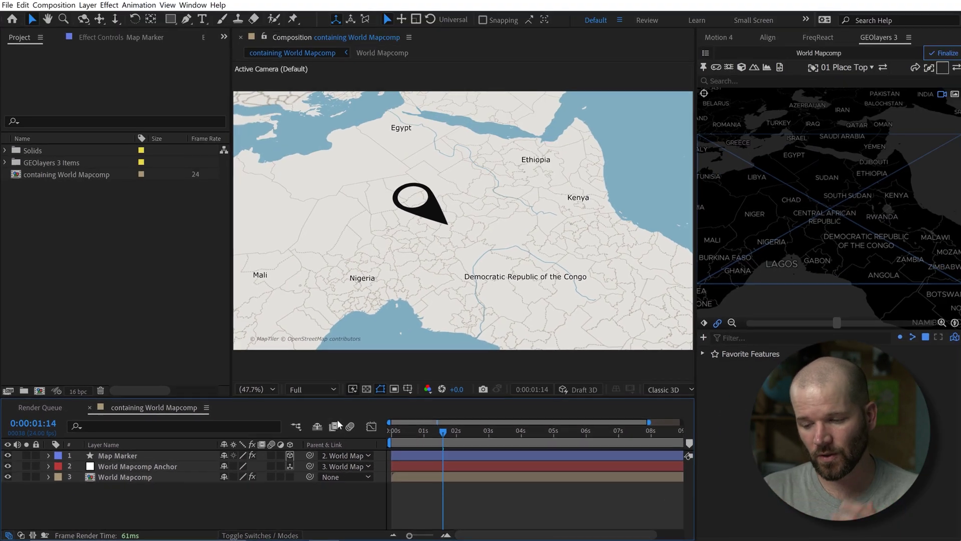
pyautogui.click(412, 199)
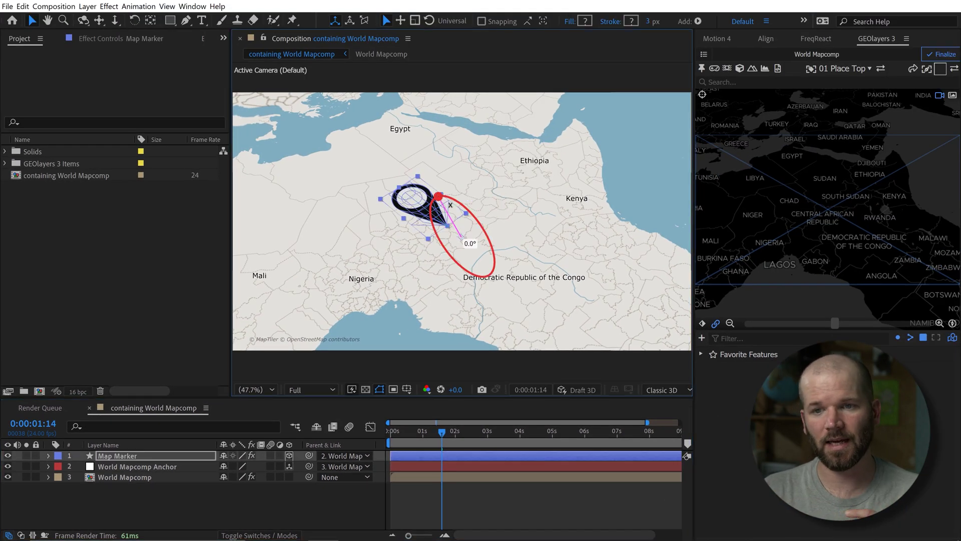
pyautogui.moveTo(439, 196); pyautogui.dragTo(485, 234)
pyautogui.click(420, 489)
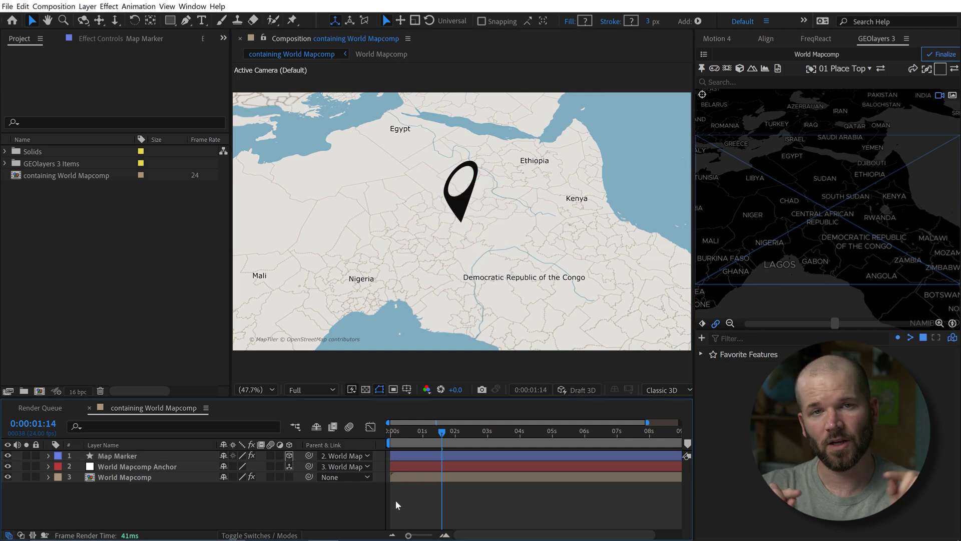
pyautogui.press('space')
pyautogui.press('space')
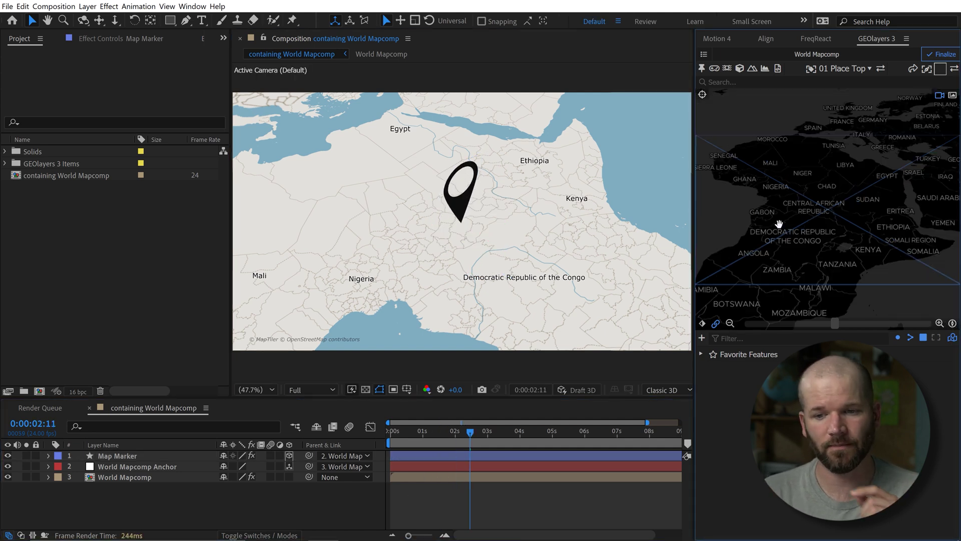
pyautogui.moveTo(779, 221)
pyautogui.mouseDown()
pyautogui.moveTo(797, 241)
pyautogui.moveTo(844, 234)
pyautogui.moveTo(834, 222)
pyautogui.mouseUp()
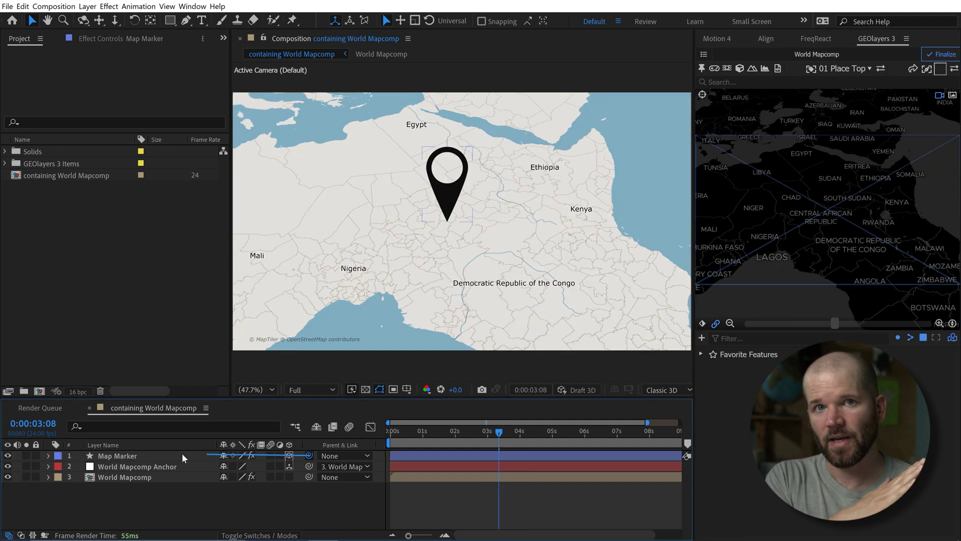
# Re-parent the marker to the anchor, rotate it upright again, and switch its 3D off
pyautogui.moveTo(183, 458); pyautogui.dragTo(150, 466)
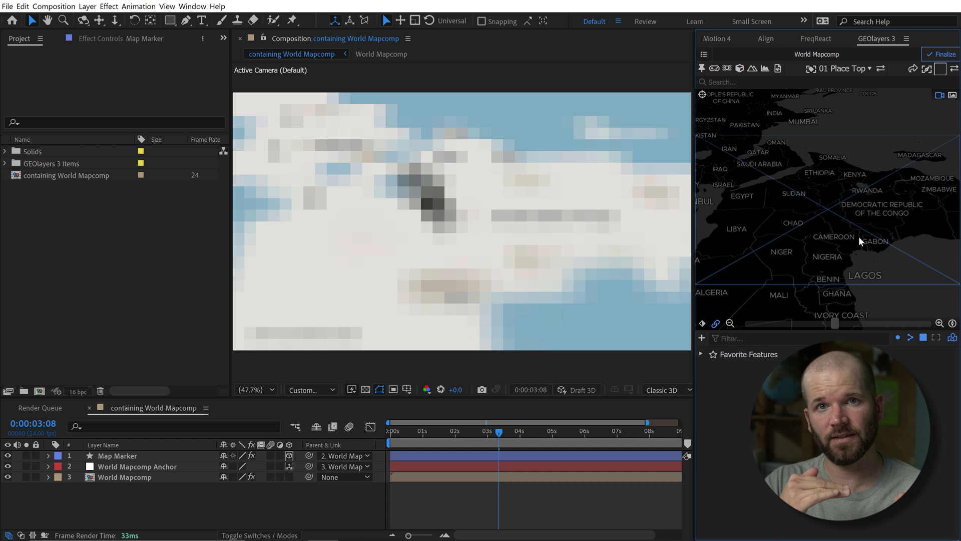
pyautogui.click(139, 457)
pyautogui.moveTo(511, 236)
pyautogui.mouseDown()
pyautogui.moveTo(498, 214)
pyautogui.moveTo(453, 205)
pyautogui.mouseUp()
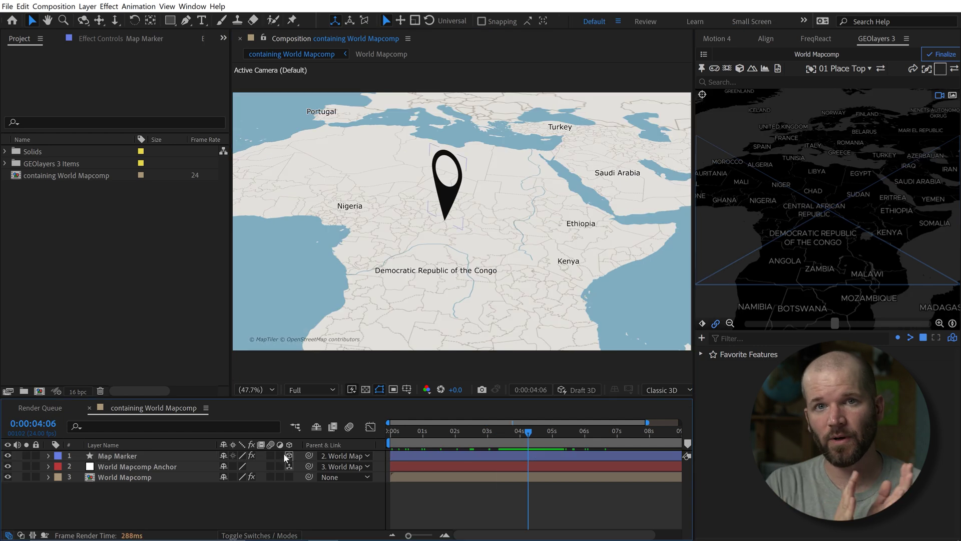
pyautogui.click(288, 455)
pyautogui.click(289, 456)
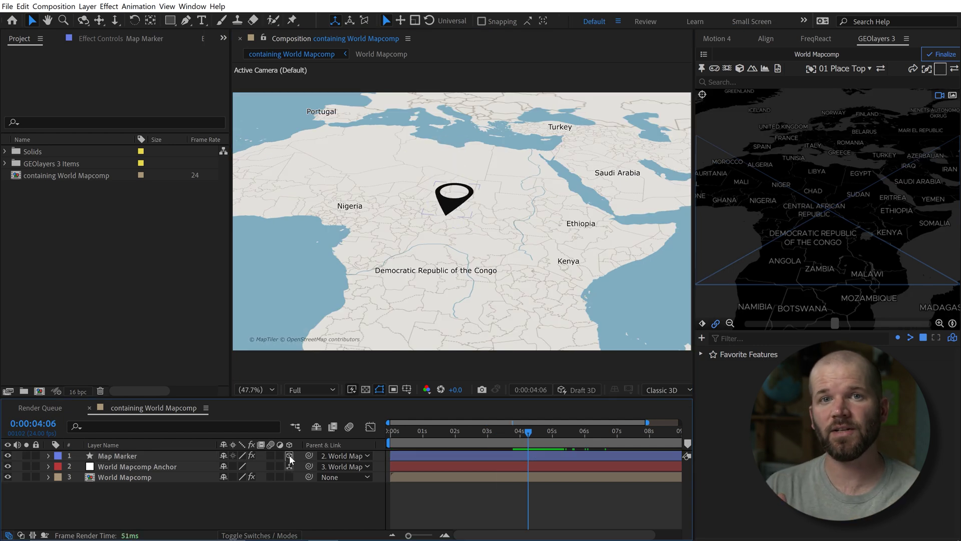
pyautogui.click(290, 456)
pyautogui.click(290, 456)
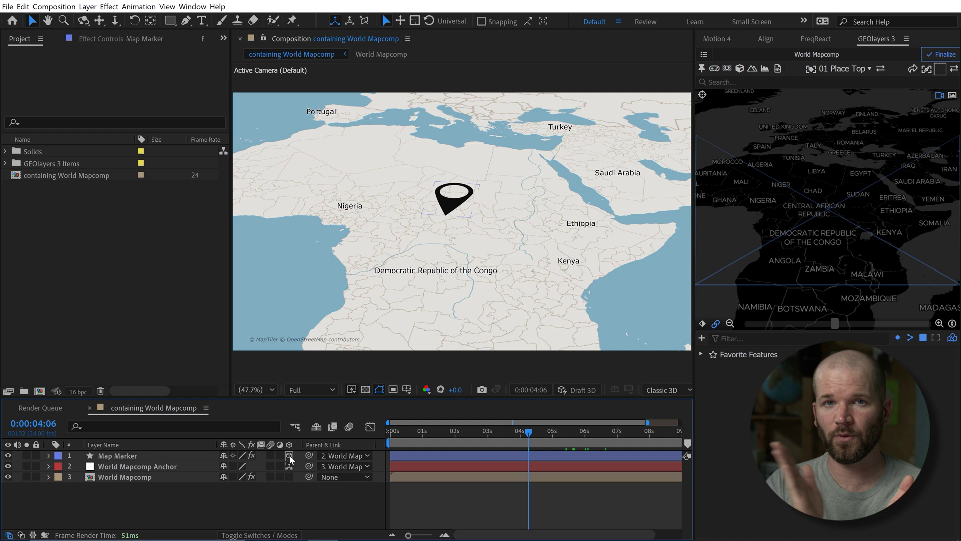
pyautogui.click(290, 456)
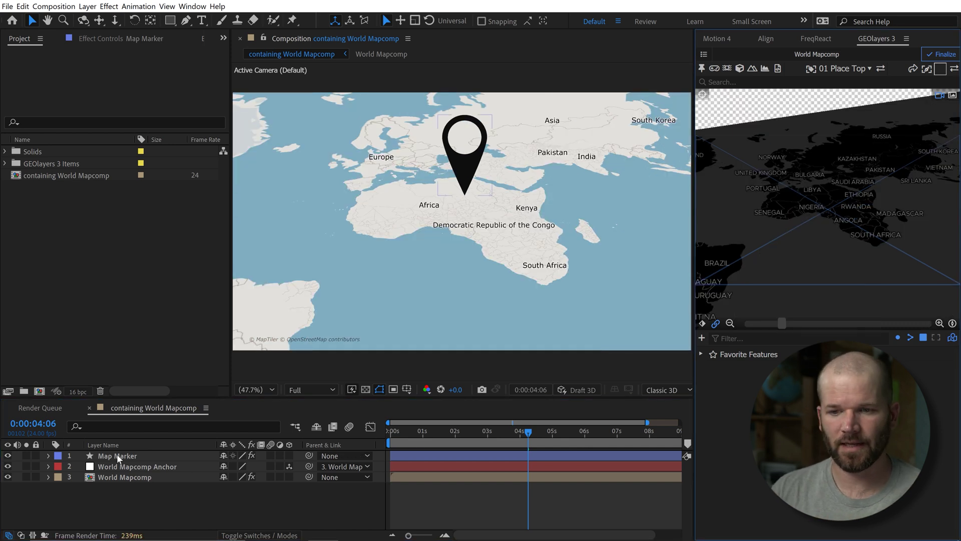
# Pin the Map Marker to the map, trying Scale with Map on and then off
pyautogui.click(118, 457)
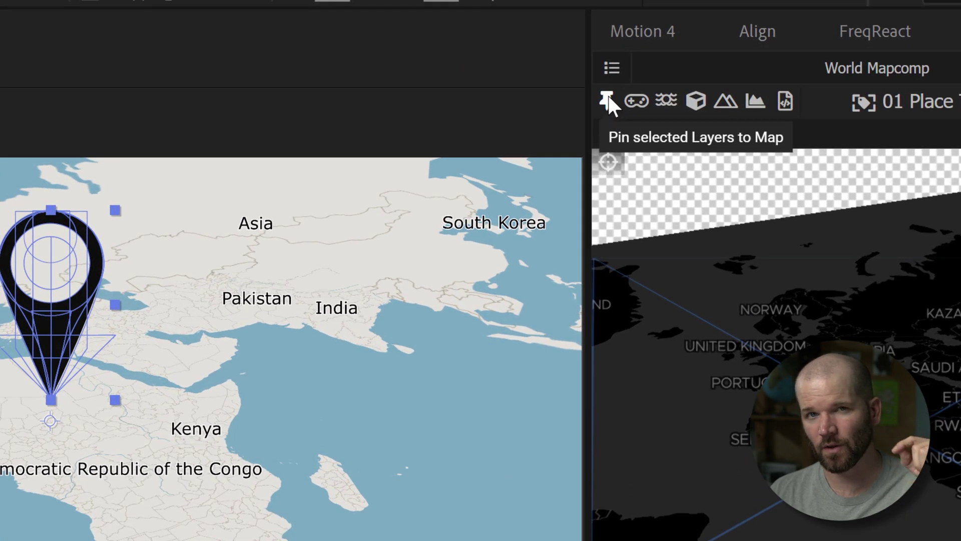
pyautogui.click(607, 98)
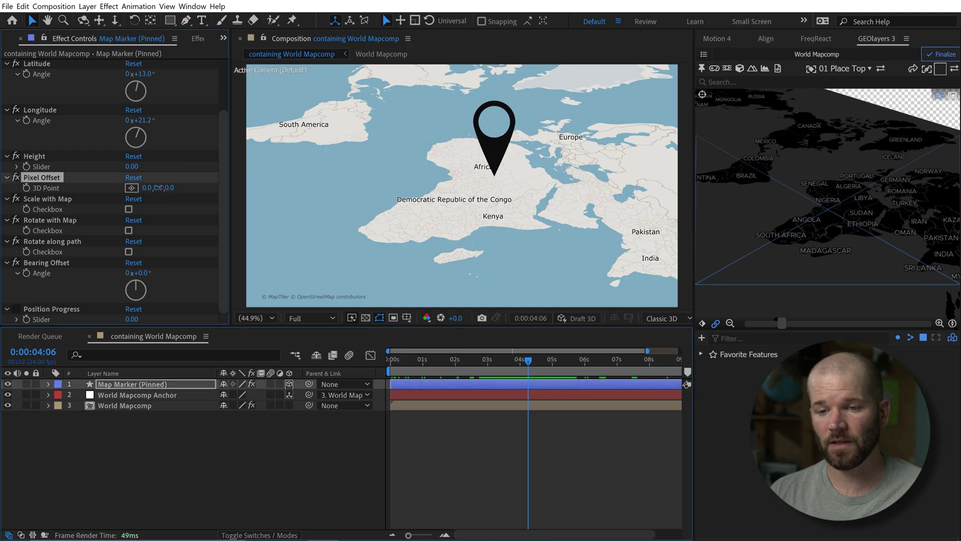
pyautogui.click(528, 455)
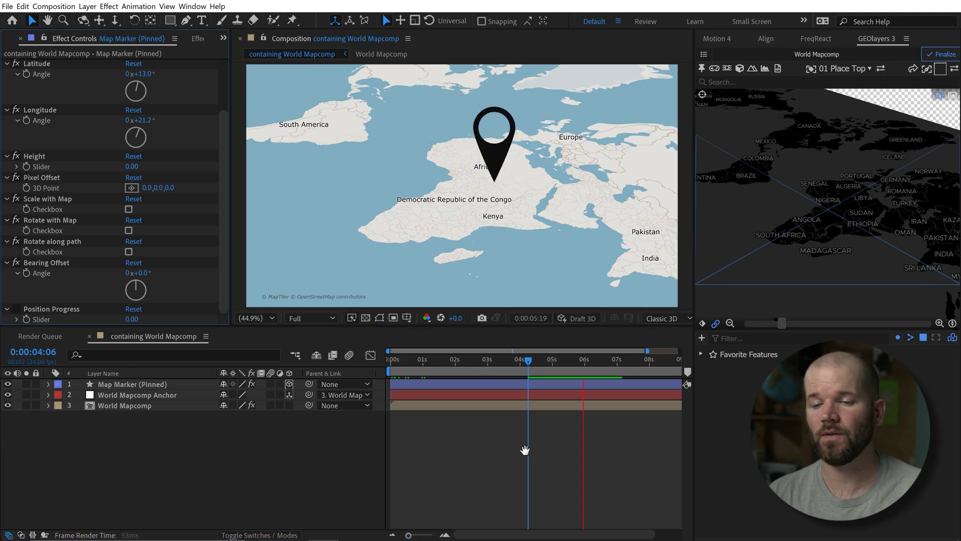
pyautogui.hotkey('shift', 'pagedown')
pyautogui.hotkey('shift', 'pagedown')
pyautogui.click(129, 208)
pyautogui.click(315, 482)
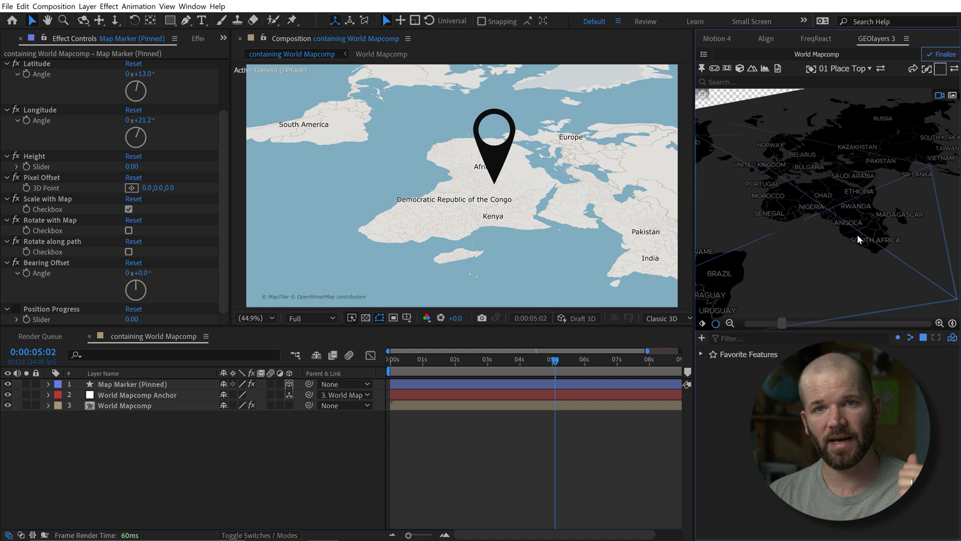
pyautogui.scroll(-3, 846, 195)
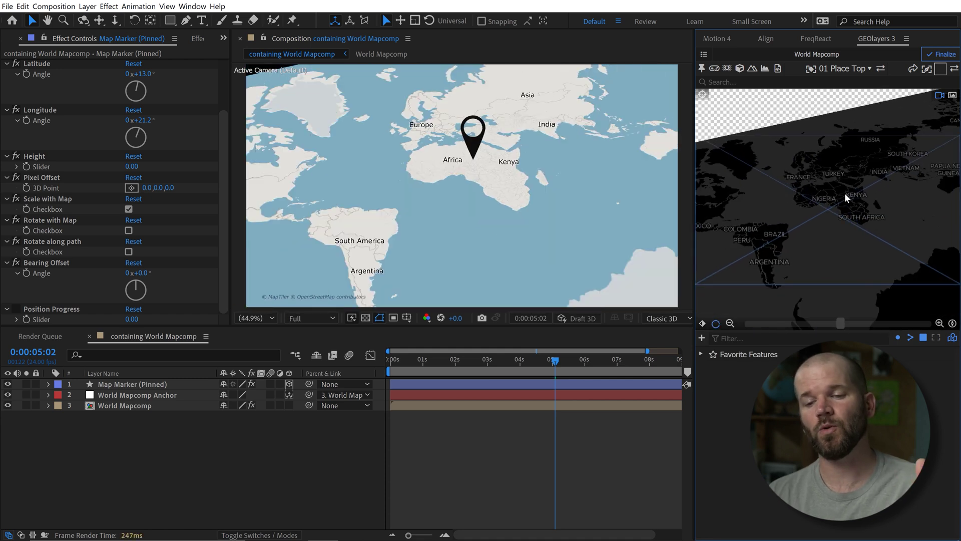
pyautogui.click(129, 209)
pyautogui.click(145, 440)
pyautogui.scroll(2, 838, 175)
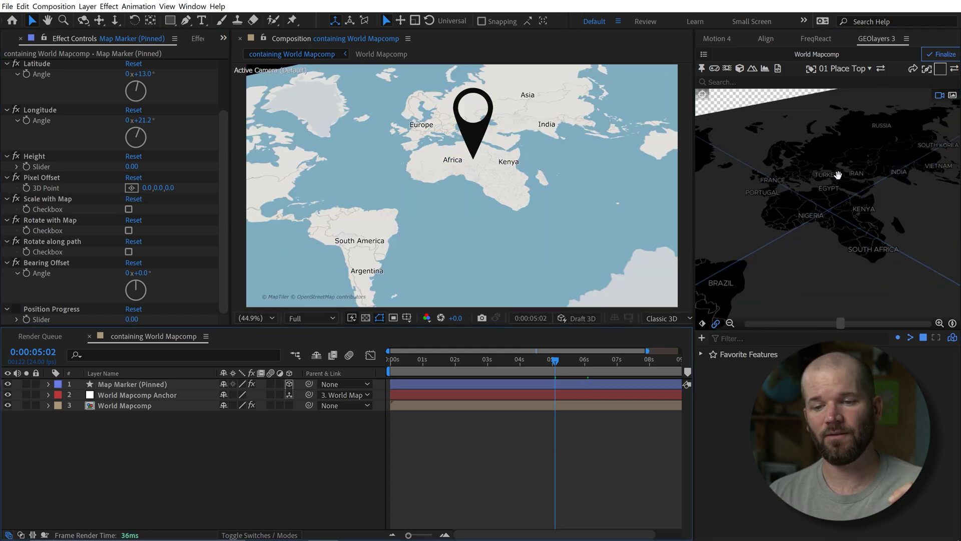
pyautogui.scroll(3, 838, 175)
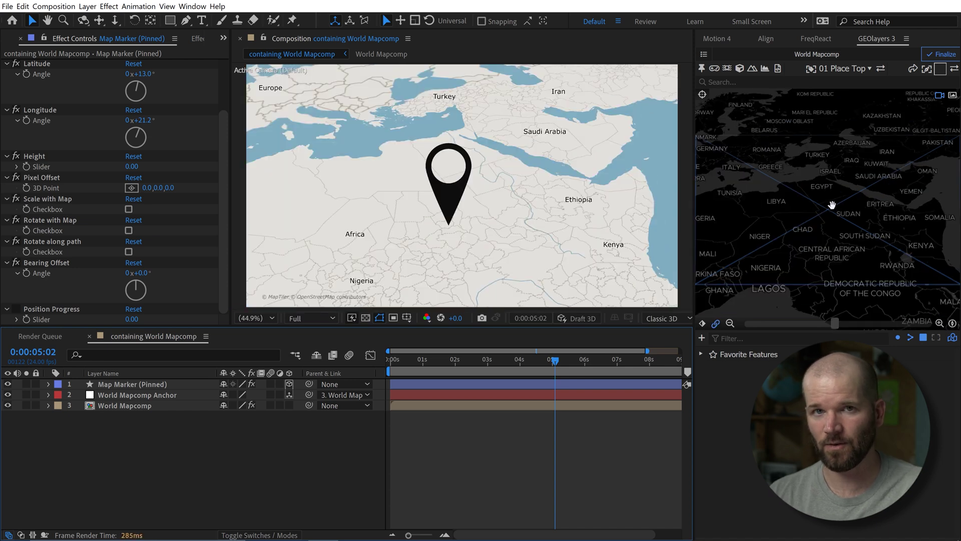
pyautogui.moveTo(832, 205); pyautogui.dragTo(796, 206)
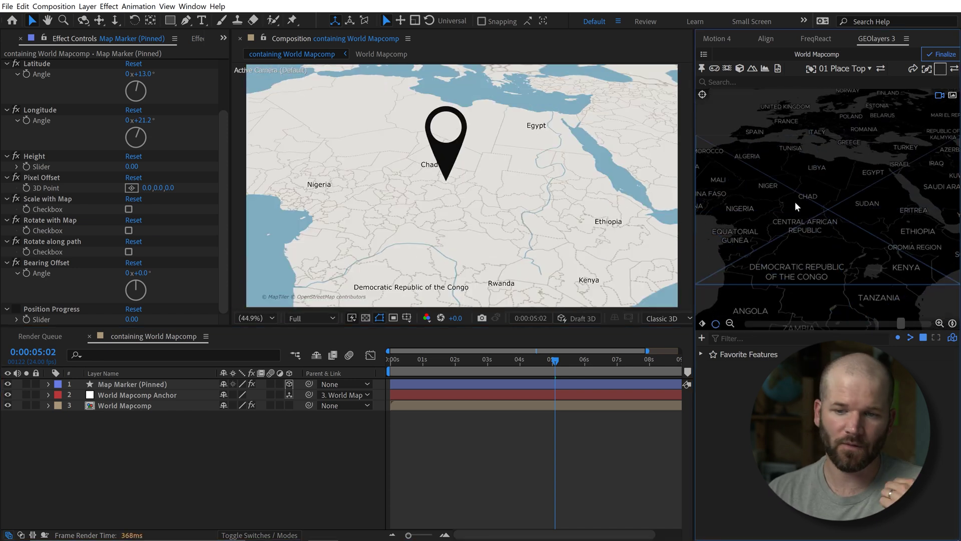
# Enable Rotate with Map and set the pin's X Rotation to 90° so it stands upright
pyautogui.click(128, 230)
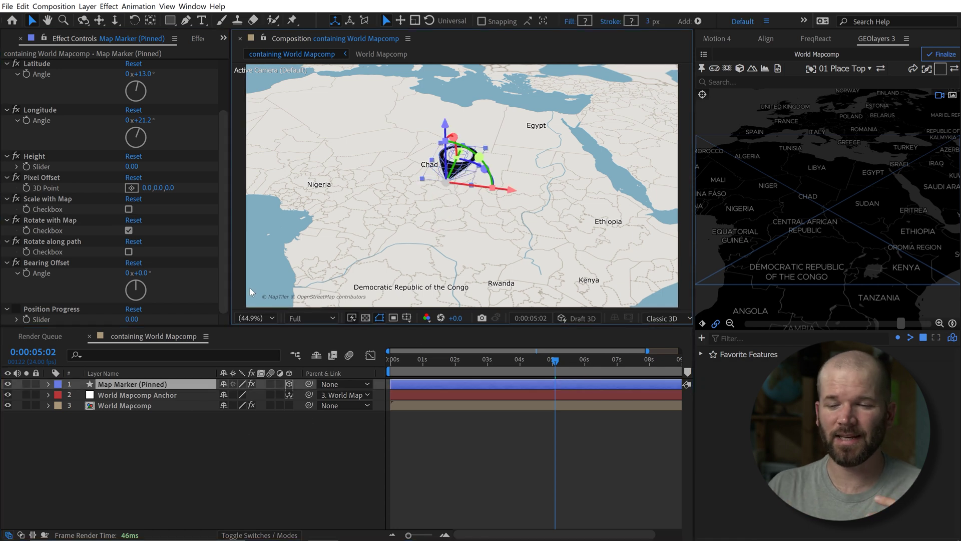
pyautogui.moveTo(140, 273); pyautogui.dragTo(82, 263)
pyautogui.hotkey('ctrl', 'z')
pyautogui.press('r')
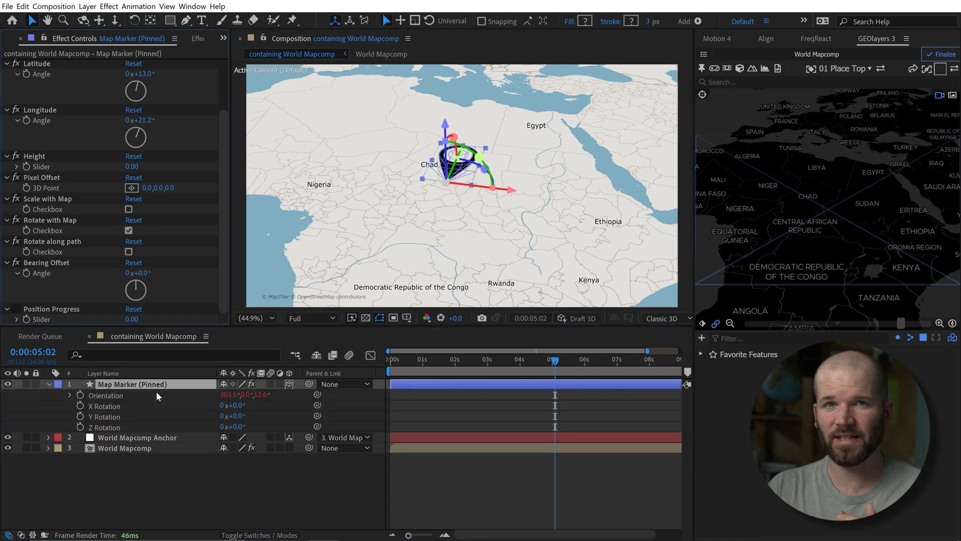
pyautogui.moveTo(238, 416); pyautogui.dragTo(250, 416)
pyautogui.hotkey('ctrl', 'z')
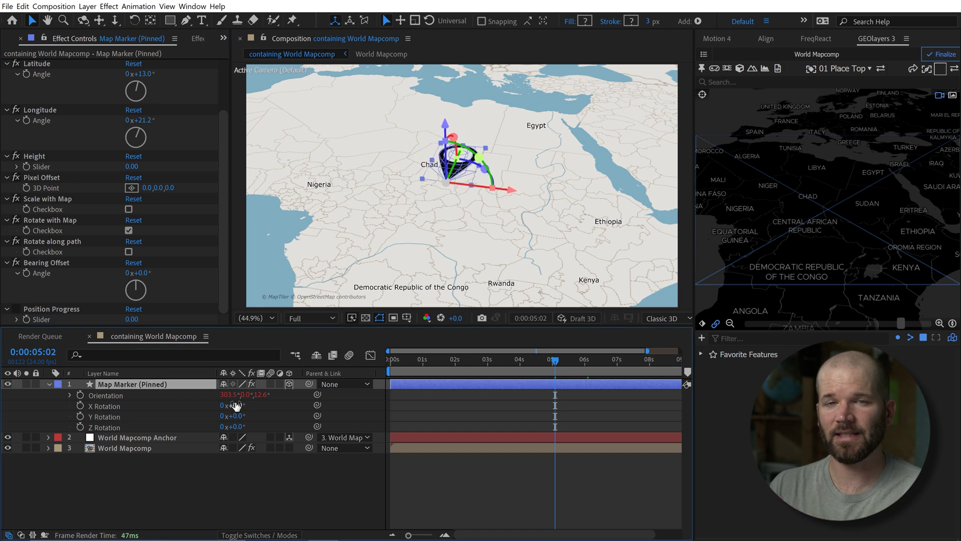
pyautogui.click(236, 405)
pyautogui.write('90')
pyautogui.press('Return')
pyautogui.press('F2')
pyautogui.click(129, 209)
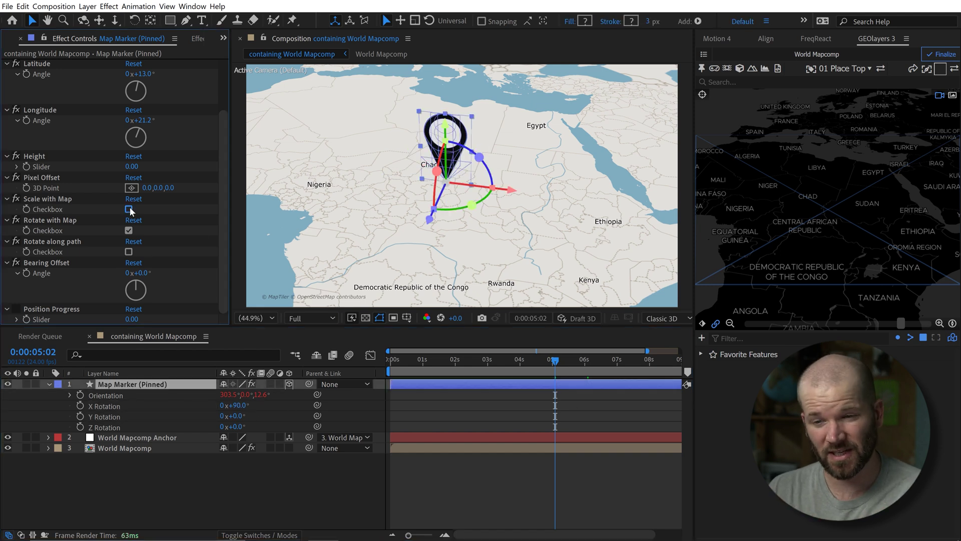
pyautogui.click(129, 210)
# At 0:00:02:14, move the black marker to the right past the red one and shrink it
pyautogui.click(367, 482)
pyautogui.moveTo(576, 370); pyautogui.dragTo(474, 368)
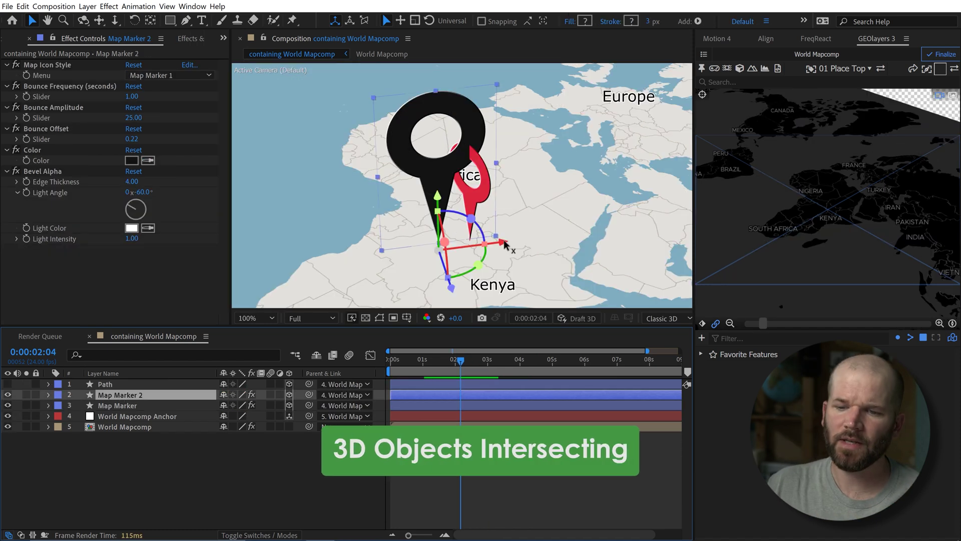
pyautogui.moveTo(503, 248)
pyautogui.mouseDown()
pyautogui.moveTo(580, 239)
pyautogui.moveTo(525, 244)
pyautogui.mouseUp()
pyautogui.moveTo(463, 263); pyautogui.dragTo(474, 299)
pyautogui.moveTo(493, 268); pyautogui.dragTo(575, 245)
pyautogui.moveTo(564, 84); pyautogui.dragTo(553, 112)
# Create a new adjustment layer and place it between the two map markers
pyautogui.click(95, 461)
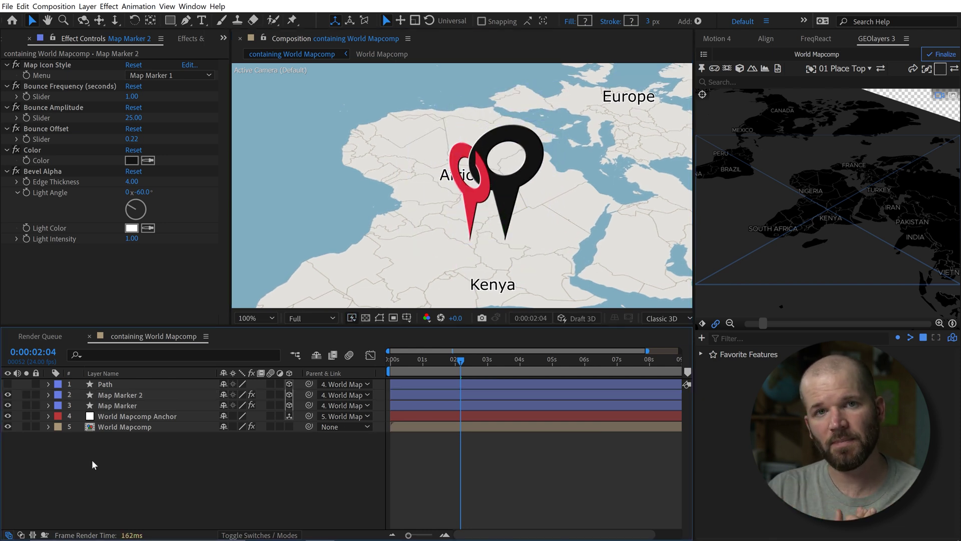
pyautogui.rightClick(134, 468)
pyautogui.moveTo(150, 344)
pyautogui.click(314, 430)
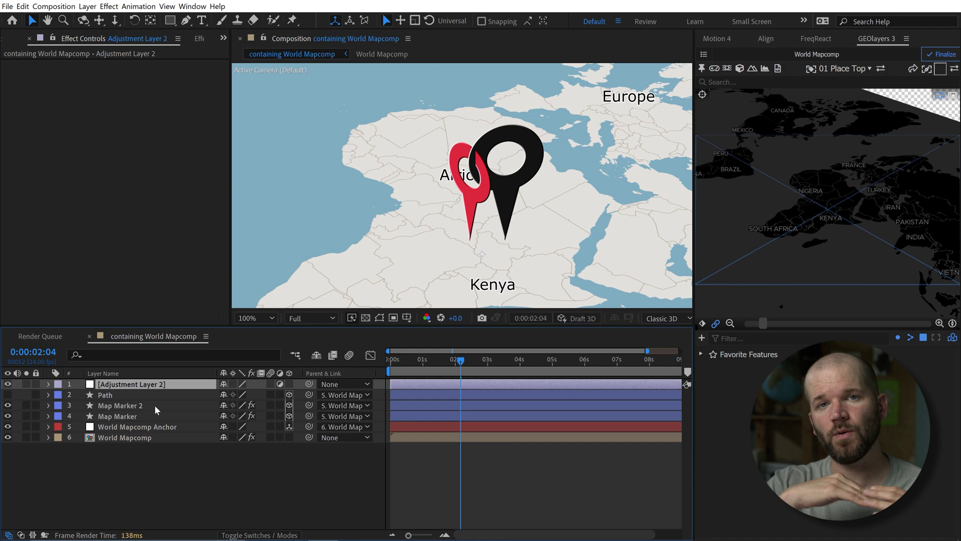
pyautogui.moveTo(133, 384)
pyautogui.mouseDown()
pyautogui.moveTo(135, 398)
pyautogui.moveTo(150, 400)
pyautogui.mouseUp()
# Reposition Map Marker 2 and the red marker, moving Map Marker above the adjustment layer
pyautogui.click(120, 394)
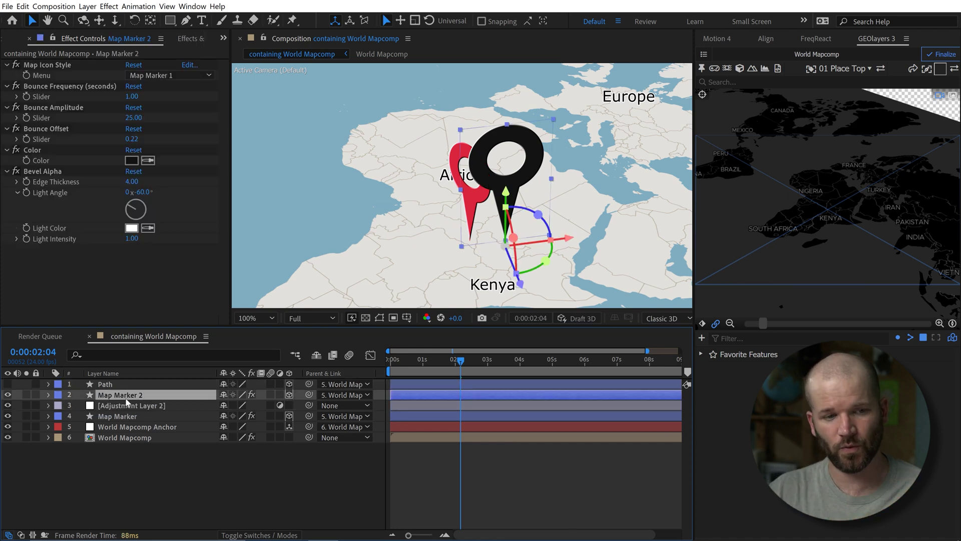
pyautogui.moveTo(548, 253)
pyautogui.mouseDown()
pyautogui.moveTo(500, 247)
pyautogui.moveTo(550, 241)
pyautogui.mouseUp()
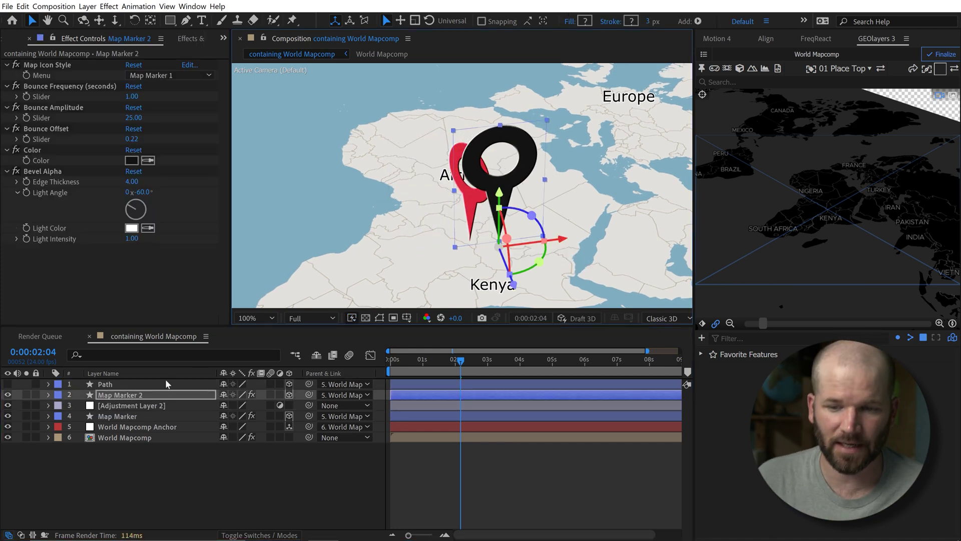
pyautogui.click(118, 416)
pyautogui.moveTo(493, 262); pyautogui.dragTo(528, 288)
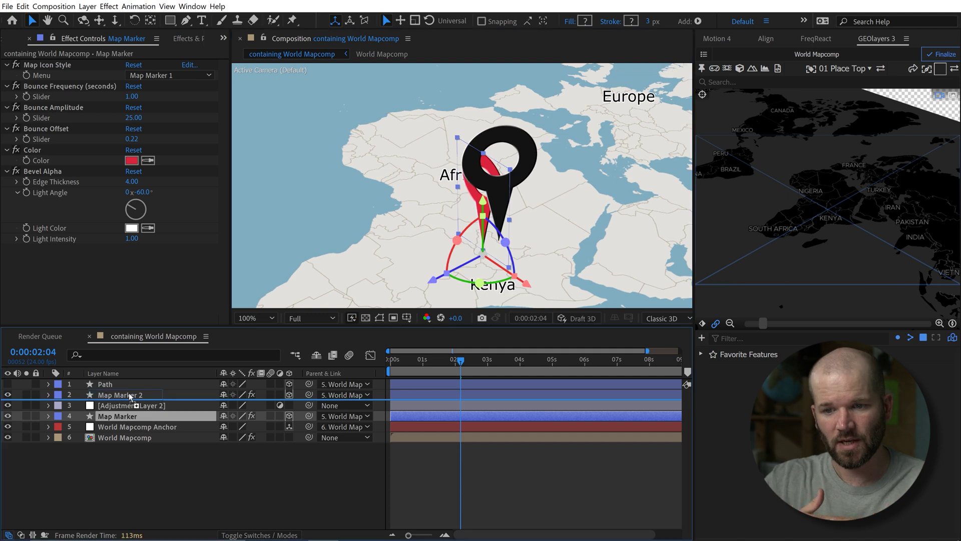
pyautogui.moveTo(117, 416)
pyautogui.mouseDown()
pyautogui.moveTo(117, 395)
pyautogui.moveTo(130, 405)
pyautogui.mouseUp()
# Rotate the red pin about 10 degrees around its vertical axis
pyautogui.click(136, 486)
pyautogui.click(118, 394)
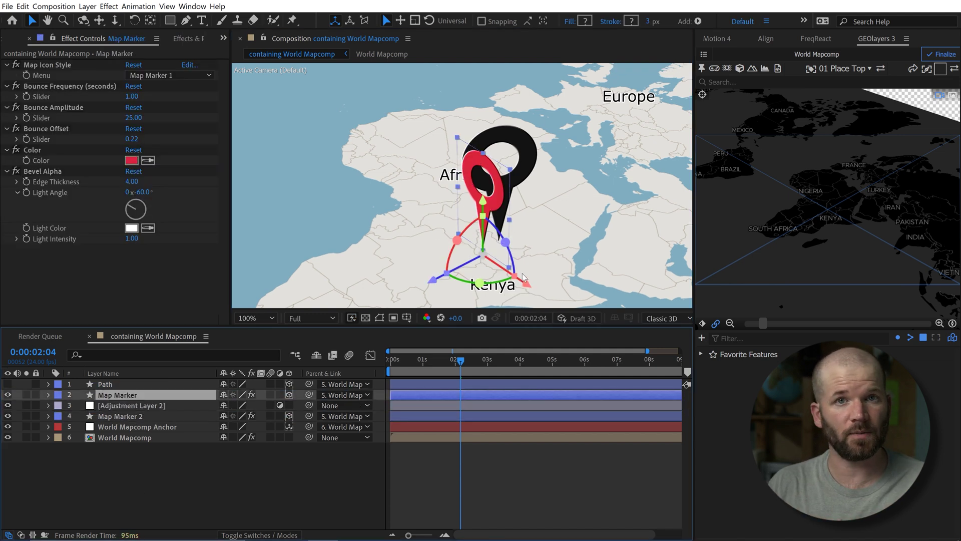
pyautogui.moveTo(492, 290); pyautogui.dragTo(430, 293)
pyautogui.moveTo(537, 274); pyautogui.dragTo(537, 274)
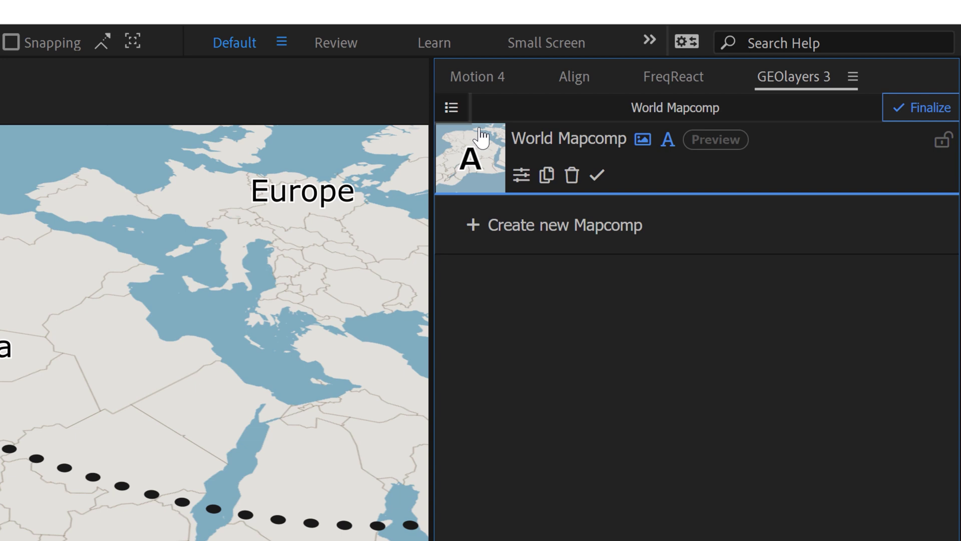
# Purge the imagery cache in Mapcomp Settings and apply the settings
pyautogui.click(521, 178)
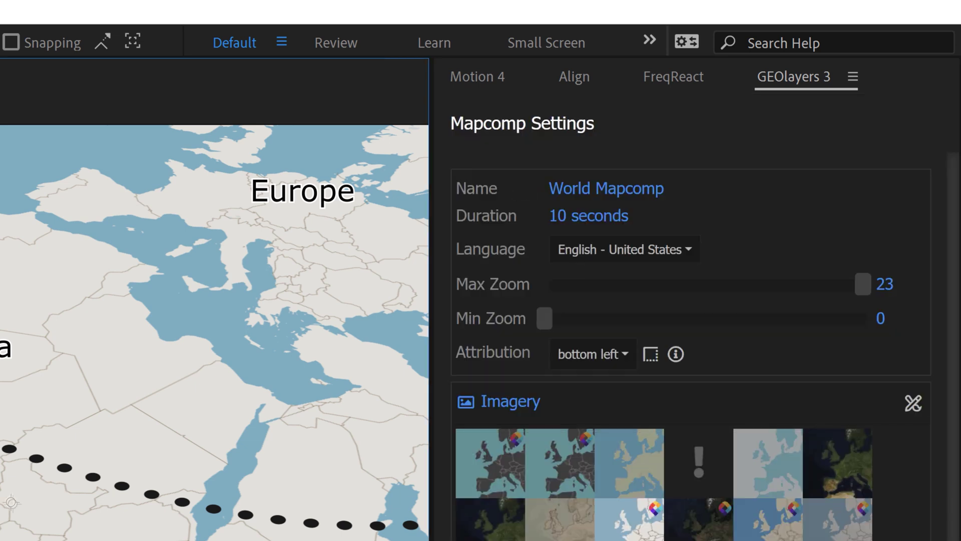
pyautogui.scroll(-8, 935, 500)
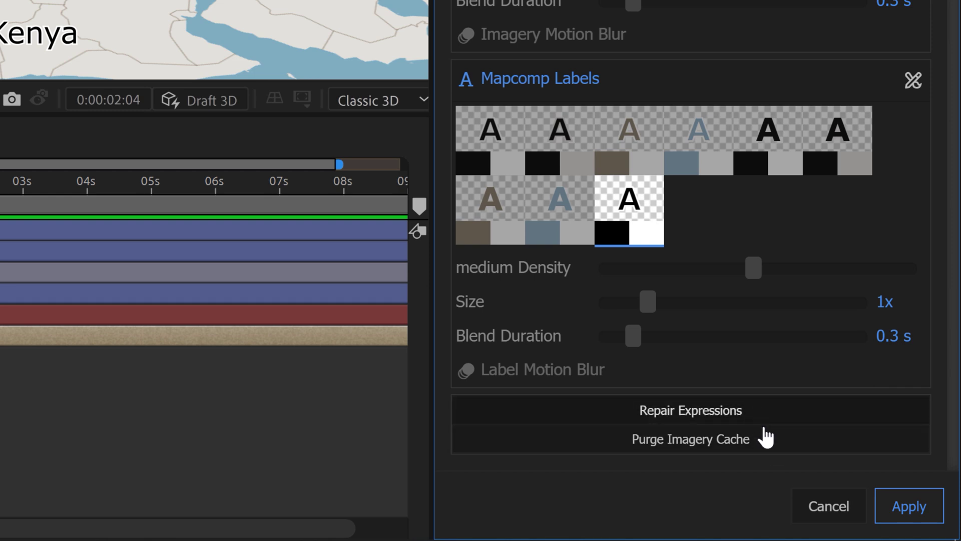
pyautogui.click(767, 449)
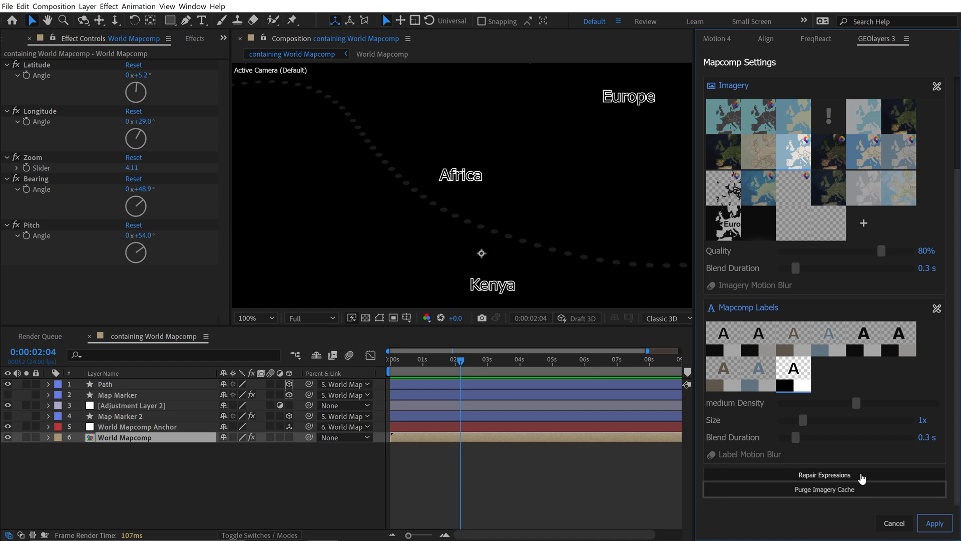
pyautogui.click(907, 503)
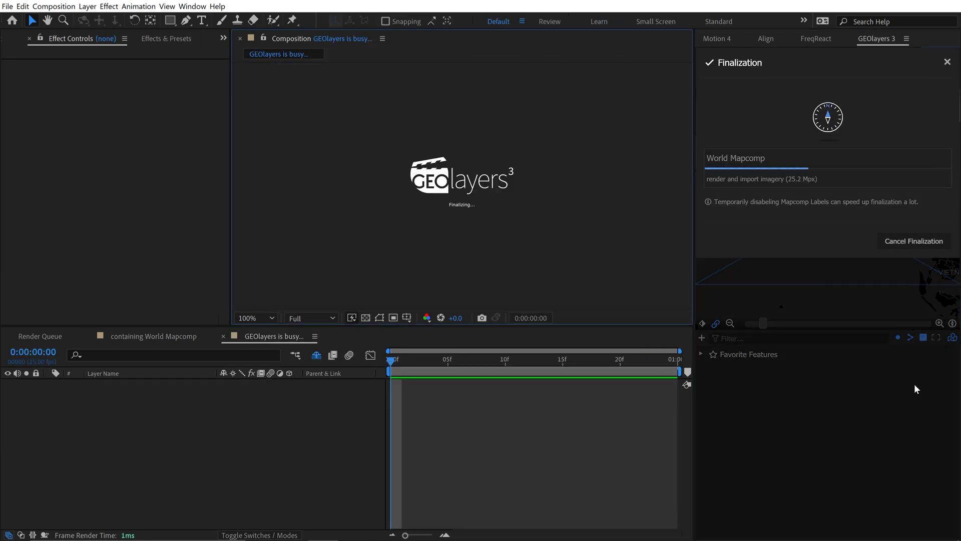
# Purge all memory and disk cache via Edit > Purge
pyautogui.click(23, 6)
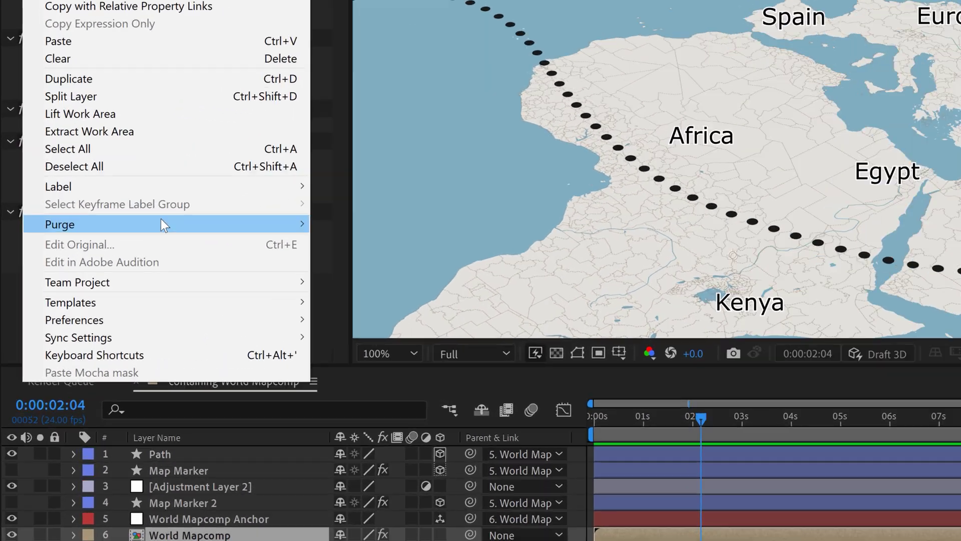
pyautogui.moveTo(131, 234)
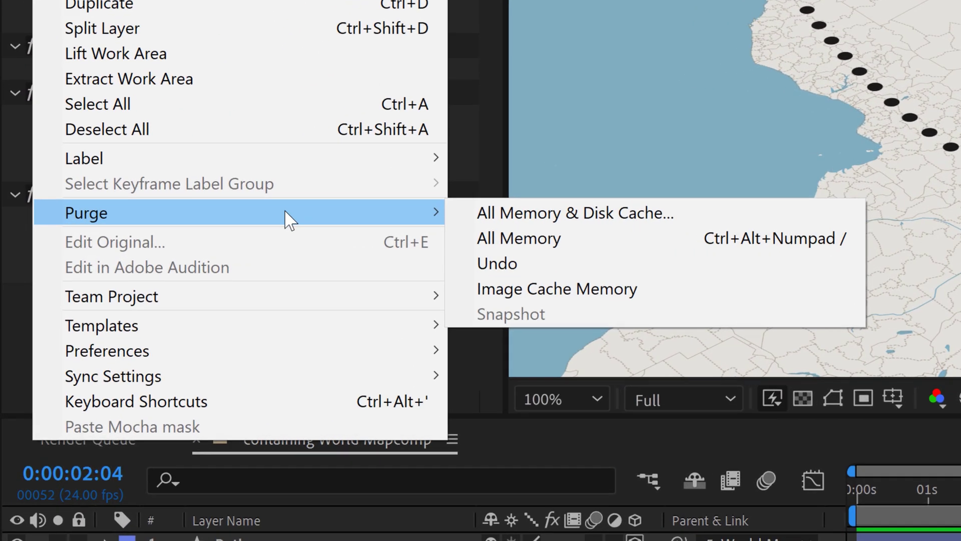
pyautogui.click(755, 216)
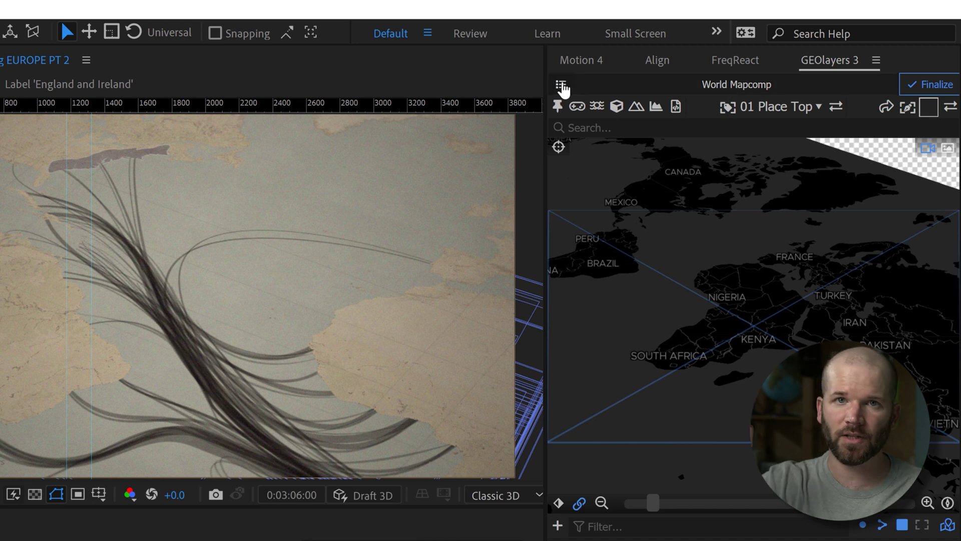
# Show the Mapcomp list with the finalized EUROPE PT 2, OLD LongLat and Water Mask Mapcomp 1
pyautogui.click(561, 86)
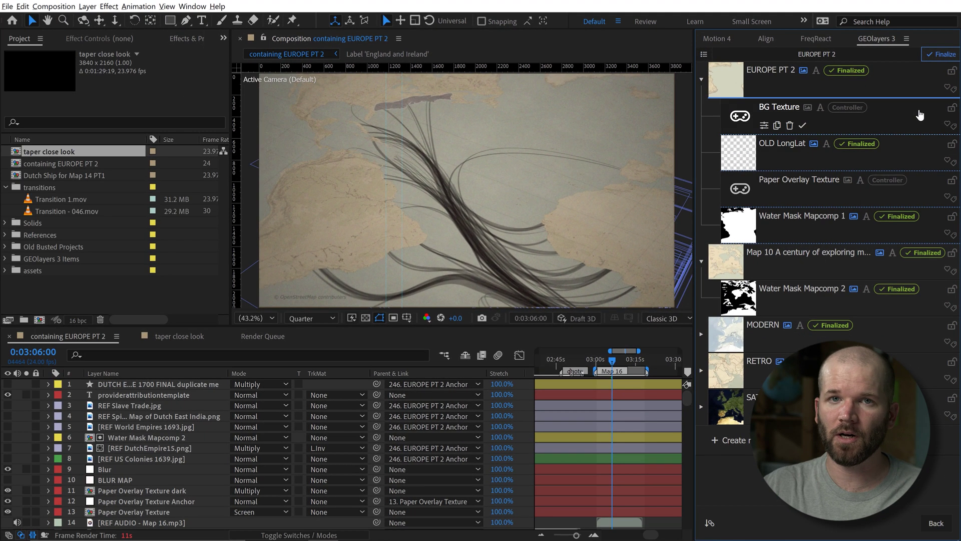
pyautogui.moveTo(896, 80)
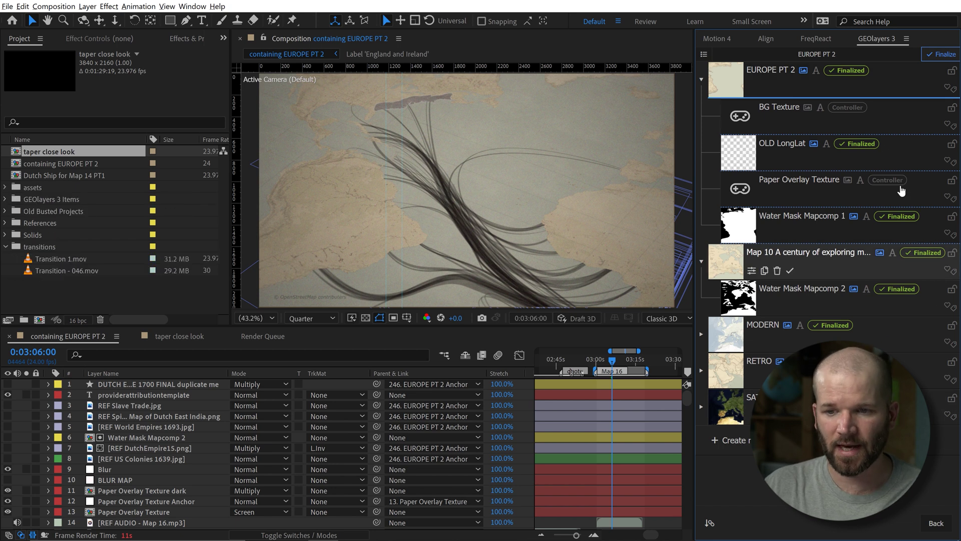
# In EUROPE PT 2, hide layer 13 Paper Overlay Texture, cutting frame render time to 552ms
pyautogui.click(725, 79)
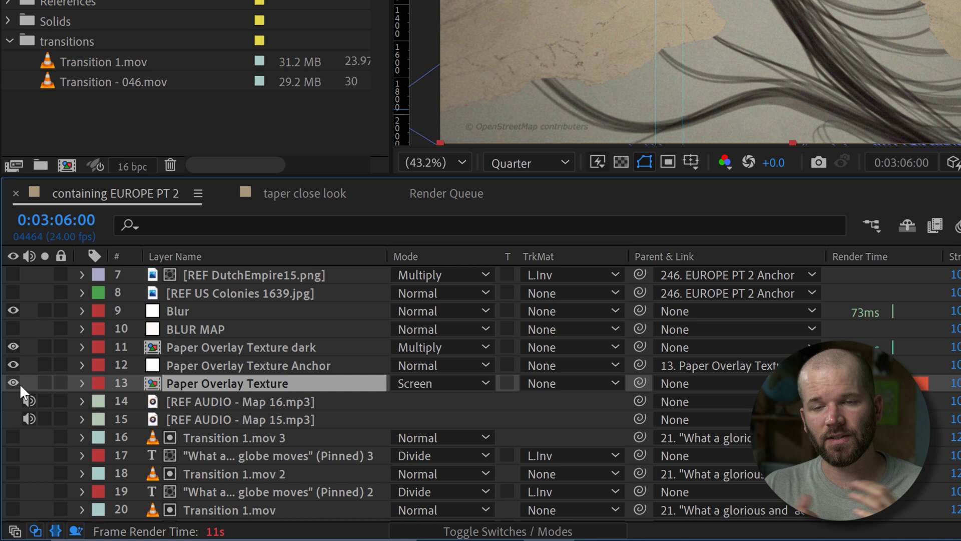
pyautogui.click(14, 381)
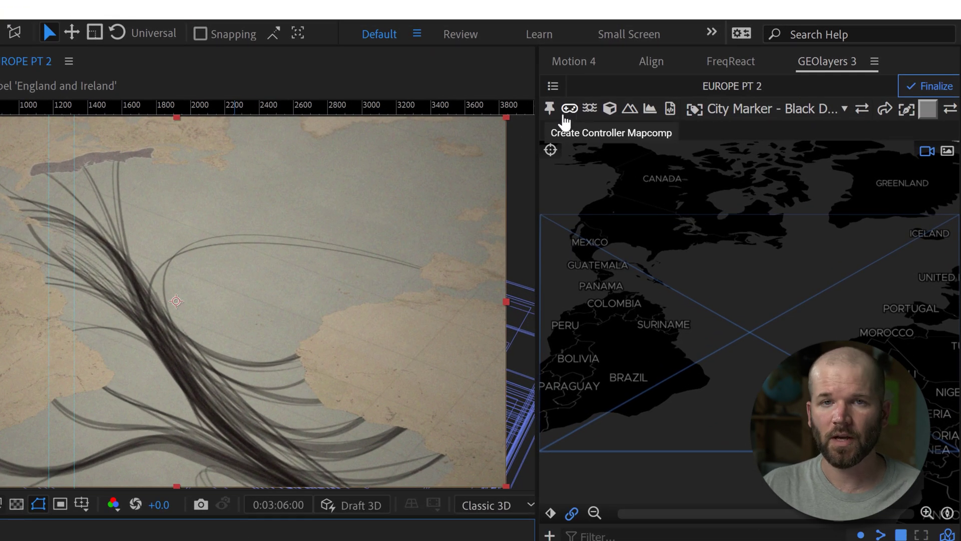
# In Motion 4's layer groups, toggle visibility of the four-layer Render Intensive group
pyautogui.click(570, 60)
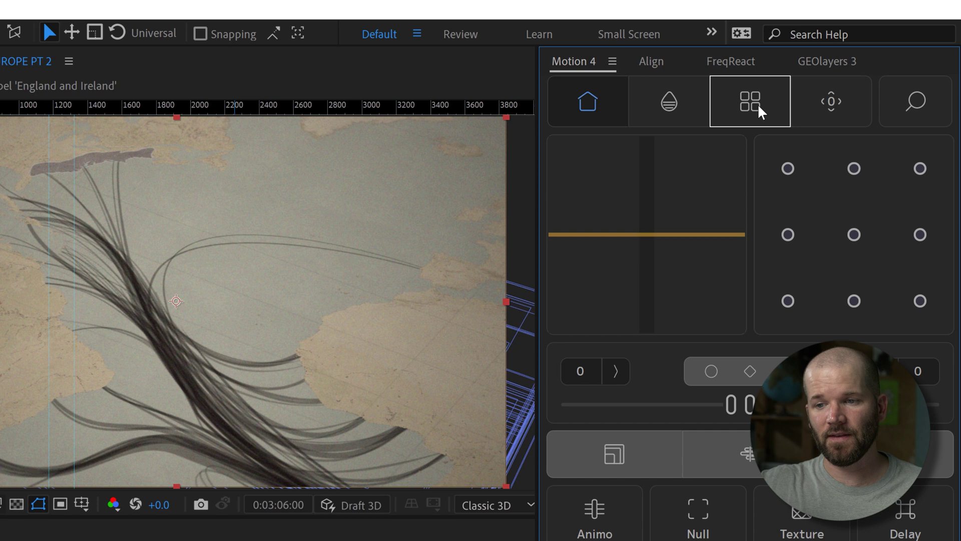
pyautogui.click(828, 98)
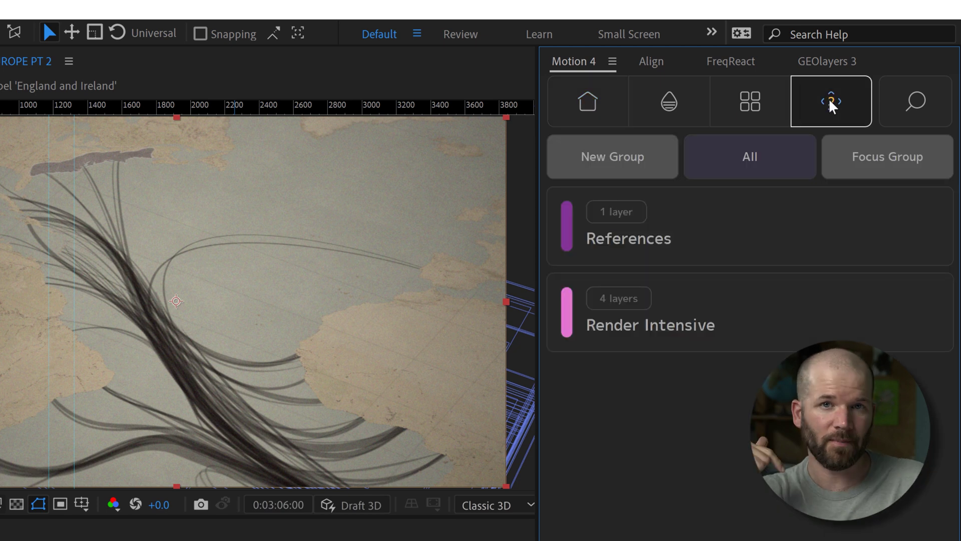
pyautogui.click(736, 316)
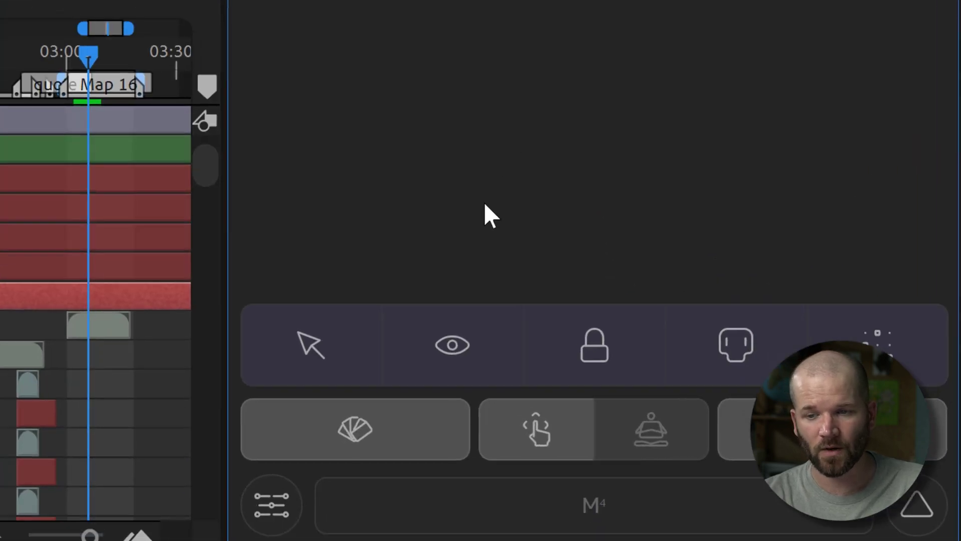
pyautogui.click(446, 325)
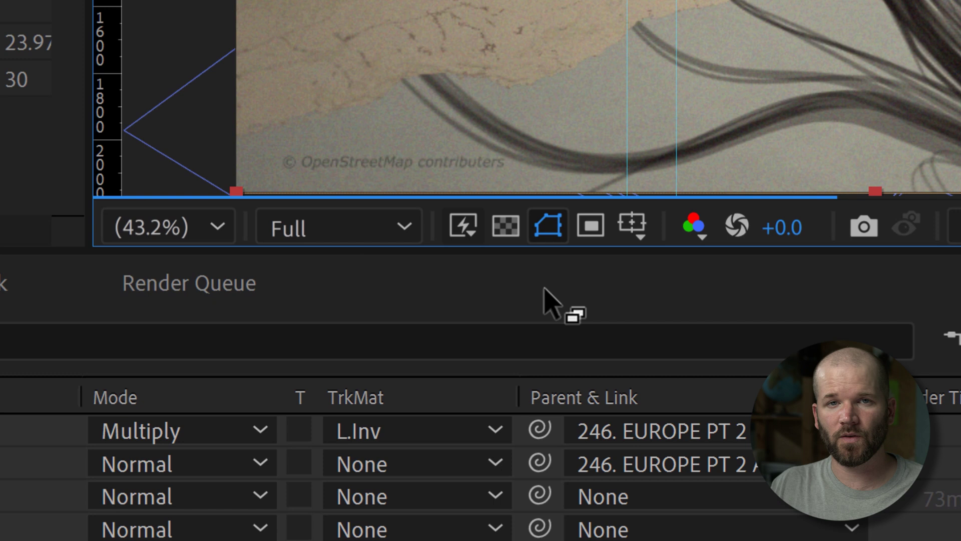
# Set the viewer resolution to Quarter via a Custom 4x4 pixel setting
pyautogui.click(359, 238)
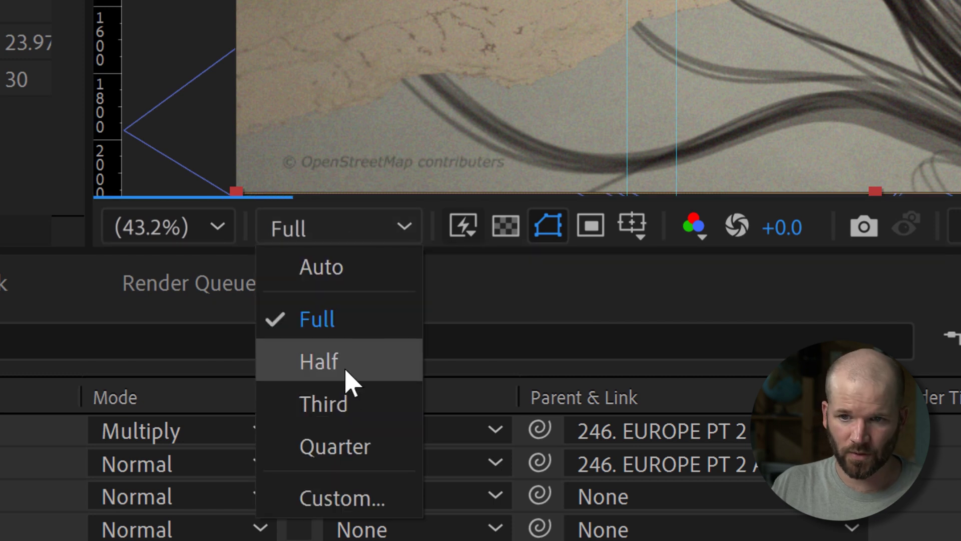
pyautogui.click(339, 453)
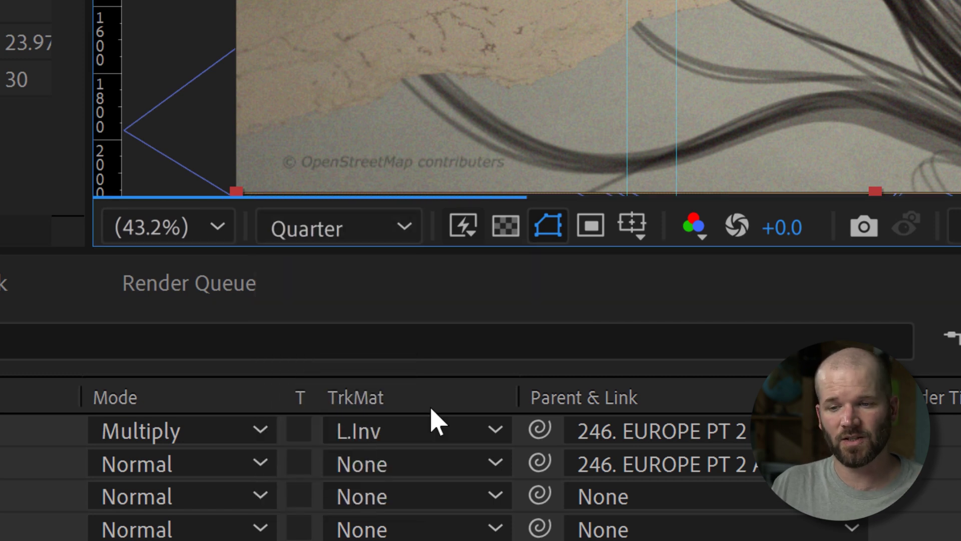
pyautogui.click(395, 240)
pyautogui.click(365, 495)
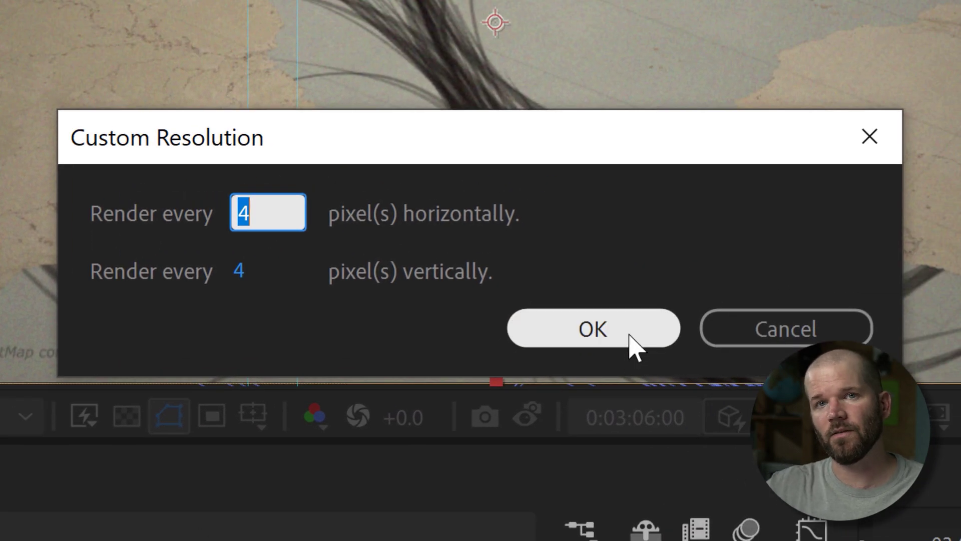
pyautogui.click(628, 330)
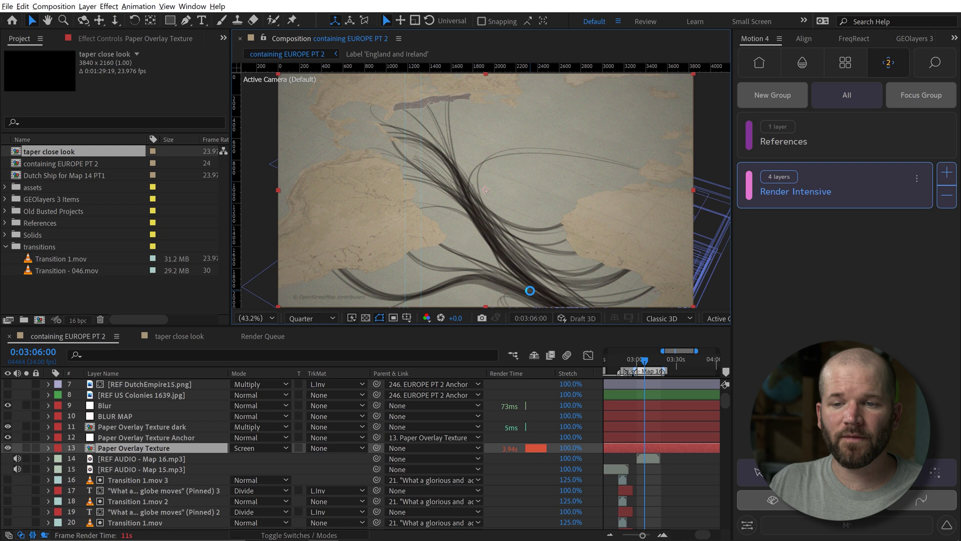
# In the Preview panel, set Skip to 5 frames and Resolution to Quarter
pyautogui.click(192, 6)
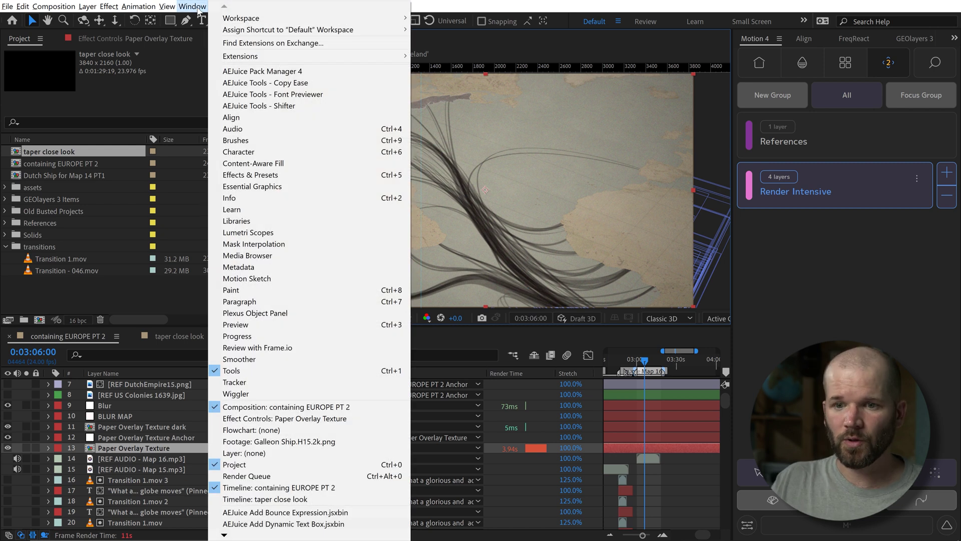
pyautogui.click(282, 324)
pyautogui.click(799, 189)
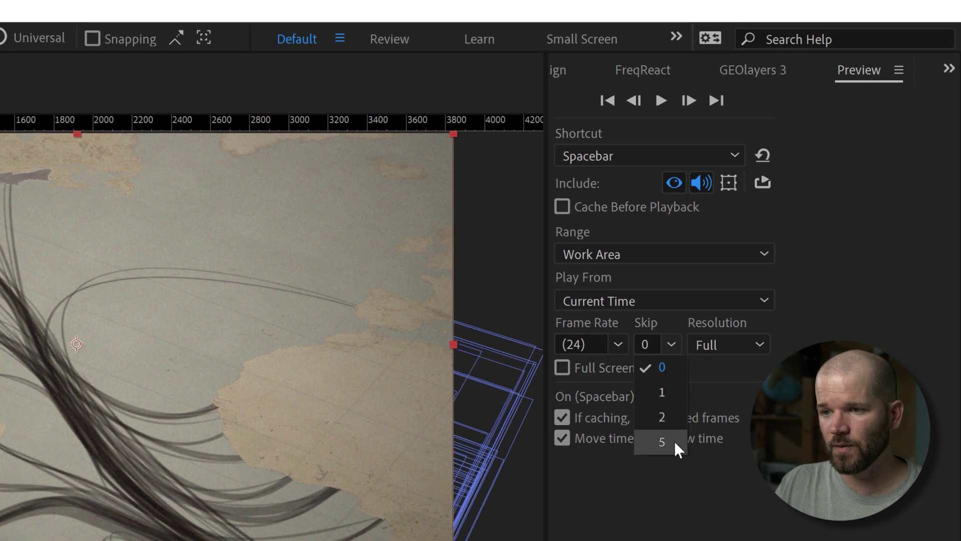
pyautogui.click(674, 441)
pyautogui.click(758, 343)
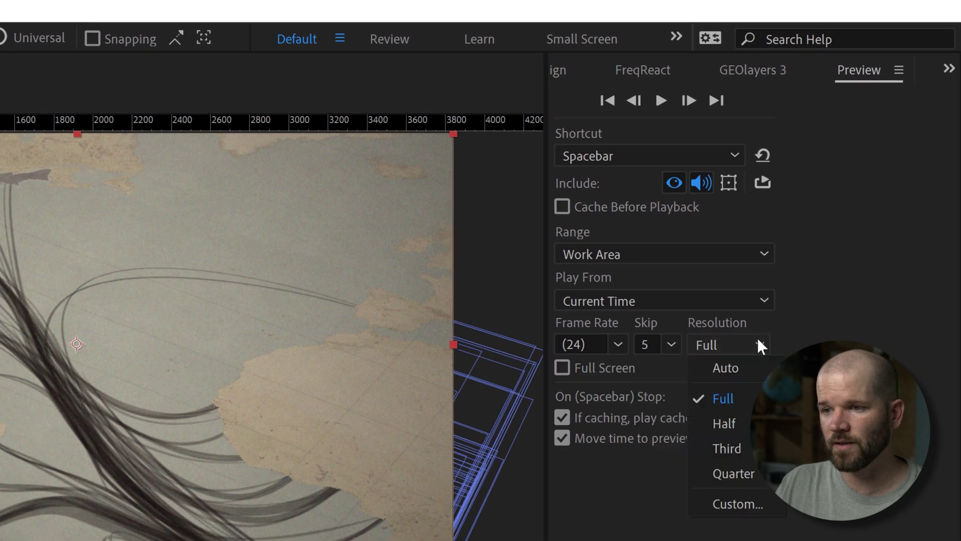
pyautogui.click(756, 473)
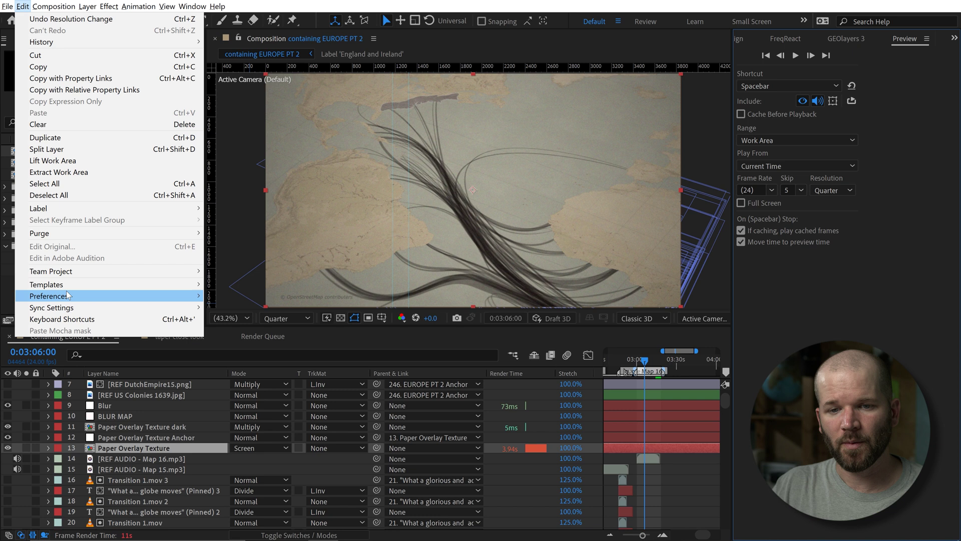
# Go to Edit > Preferences > Media & Disk Cache to see cache folders and clearing options
pyautogui.moveTo(68, 295)
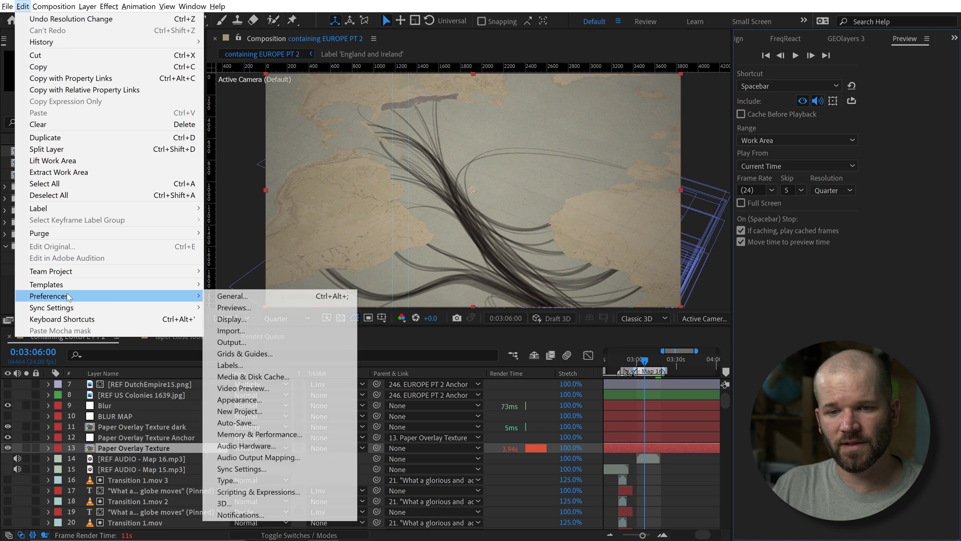
pyautogui.click(304, 376)
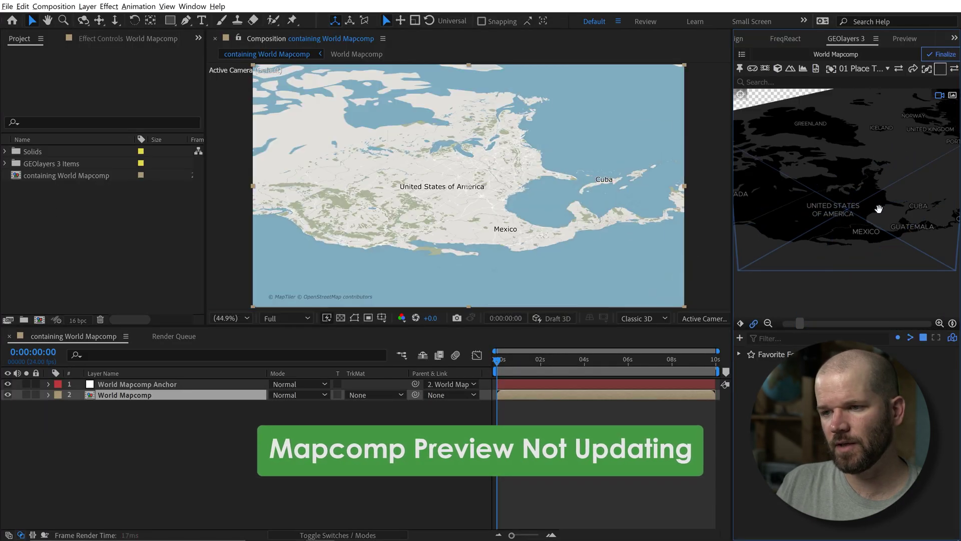
# Angle the map over North America and keyframe it as the starting view
pyautogui.moveTo(883, 178); pyautogui.dragTo(858, 204)
pyautogui.scroll(5, 883, 229)
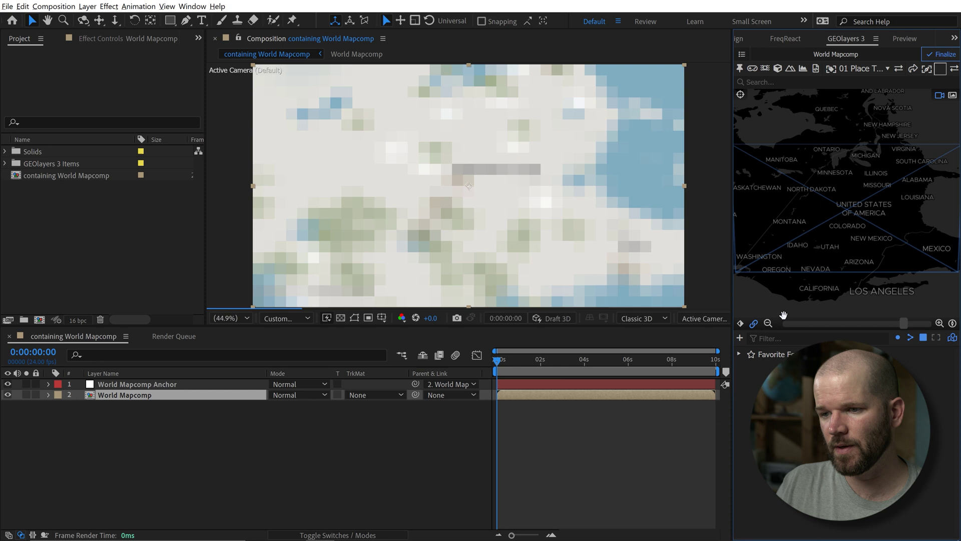
pyautogui.click(741, 322)
# At 0:00:09:23, tilt the map to a new USA view and reset rotation to north-up
pyautogui.moveTo(516, 365); pyautogui.dragTo(655, 373)
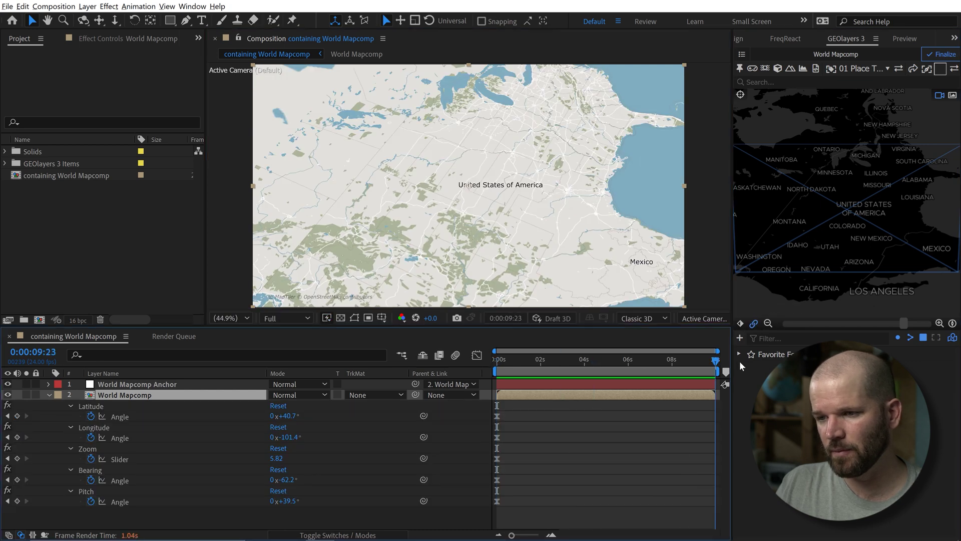
pyautogui.moveTo(838, 234)
pyautogui.mouseDown()
pyautogui.moveTo(803, 253)
pyautogui.moveTo(758, 220)
pyautogui.moveTo(833, 238)
pyautogui.moveTo(864, 231)
pyautogui.moveTo(834, 227)
pyautogui.mouseUp()
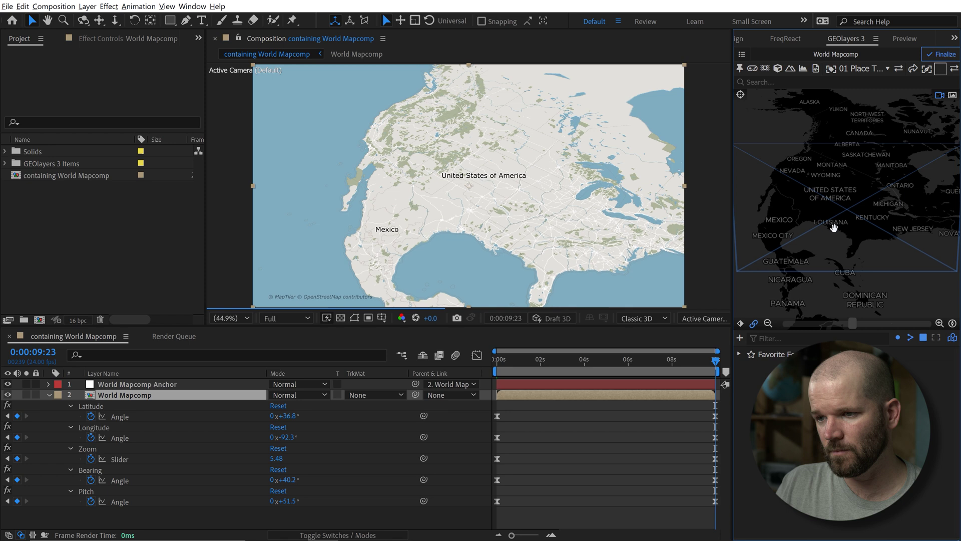
pyautogui.scroll(-2, 831, 227)
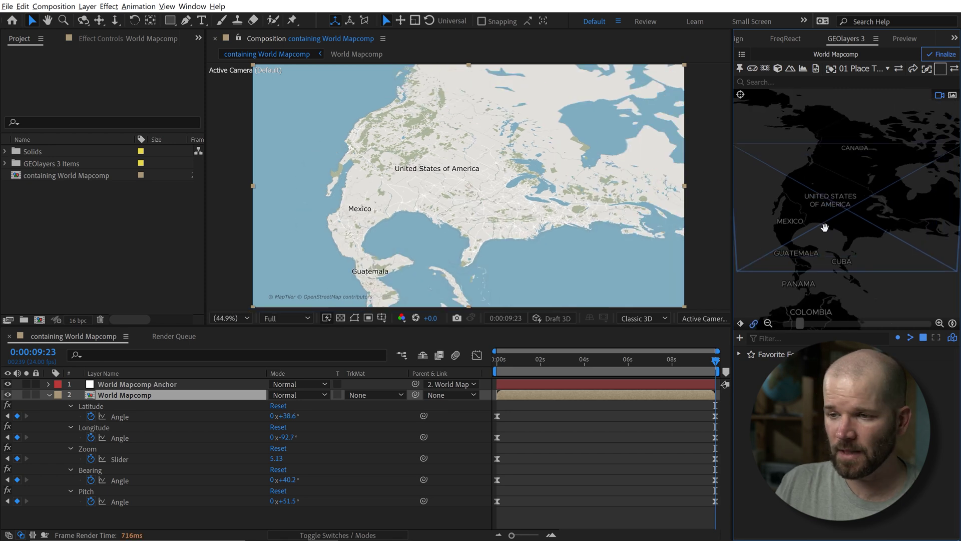
pyautogui.click(952, 323)
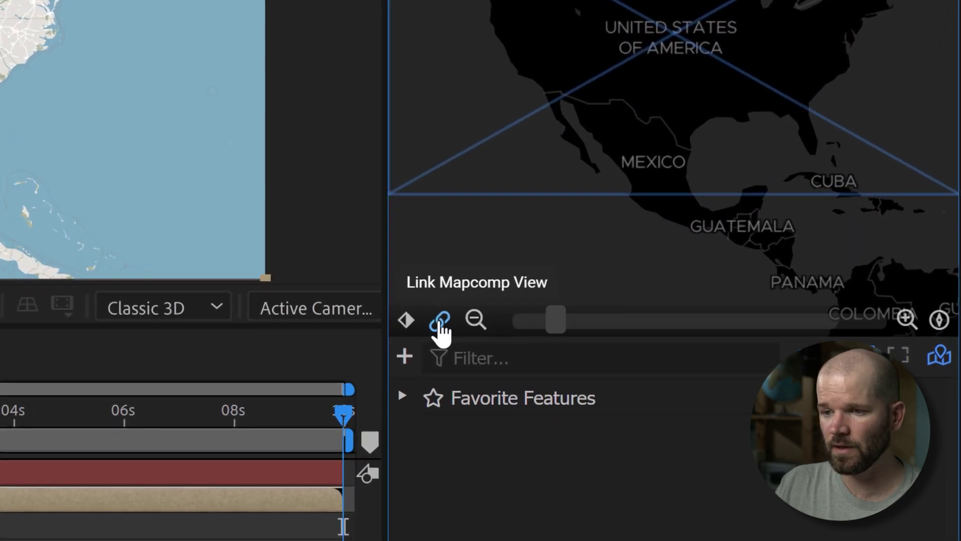
# Toggle Link Mapcomp View off and on, tilt the panel map in 3D, then relink it
pyautogui.click(702, 324)
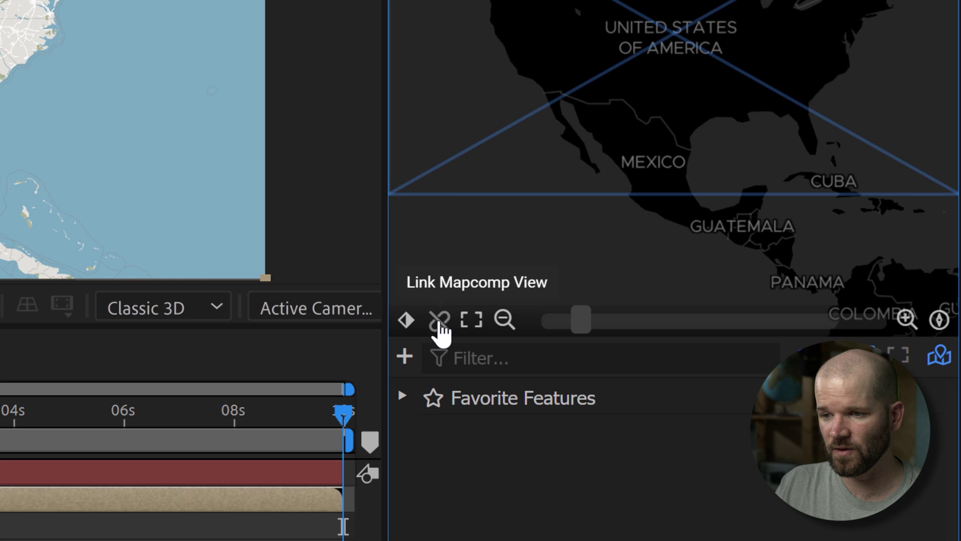
pyautogui.click(440, 323)
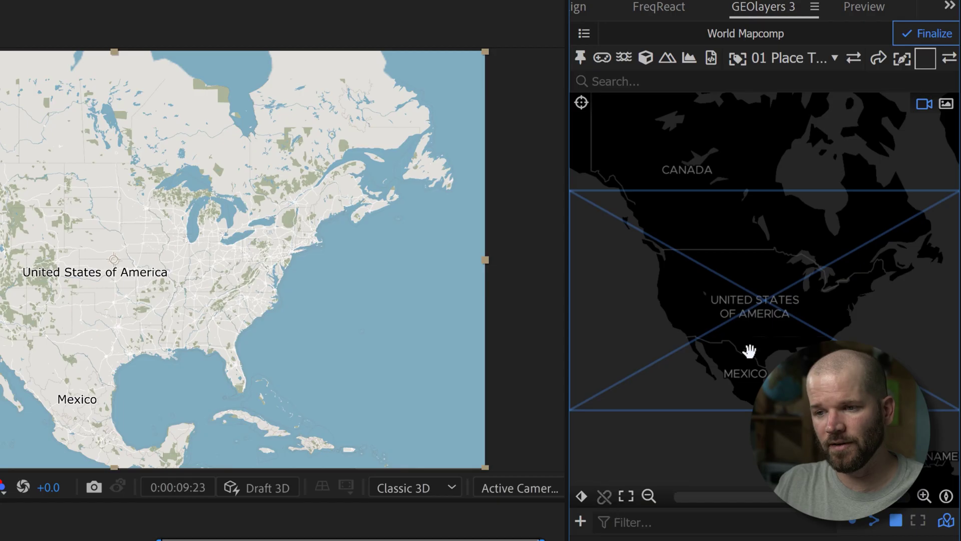
pyautogui.scroll(-2, 749, 350)
pyautogui.moveTo(772, 338); pyautogui.dragTo(670, 438)
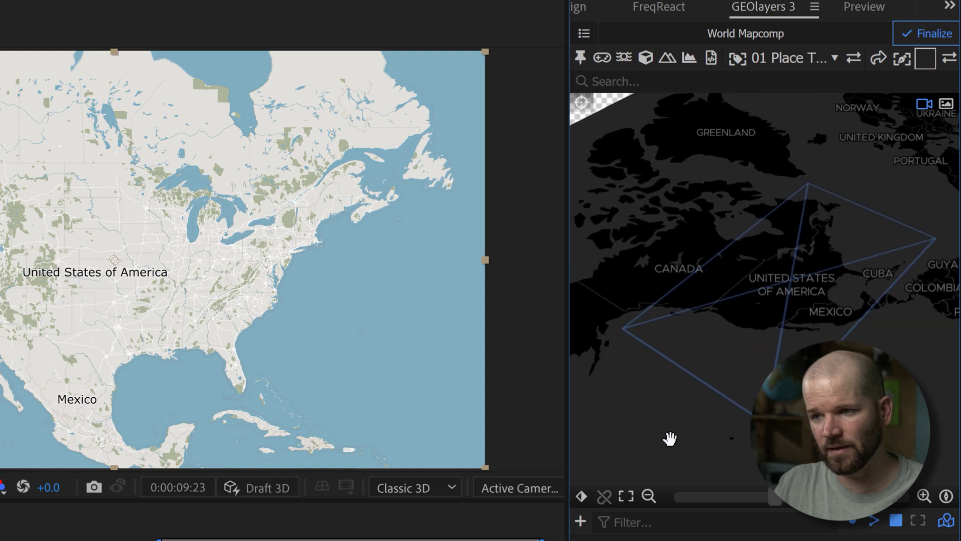
pyautogui.click(604, 496)
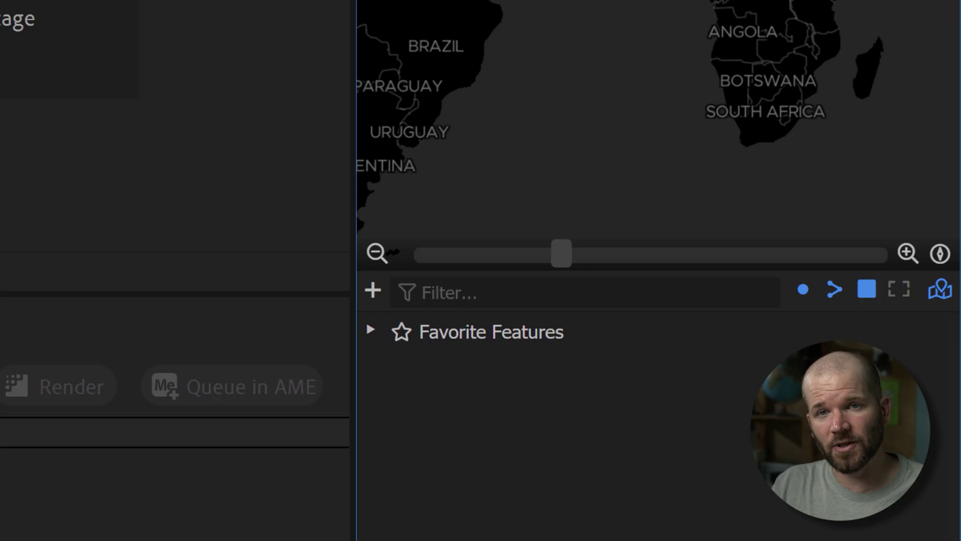
# Download the Countries dataset via + > Download Features, expand it and select Bolivia
pyautogui.click(372, 290)
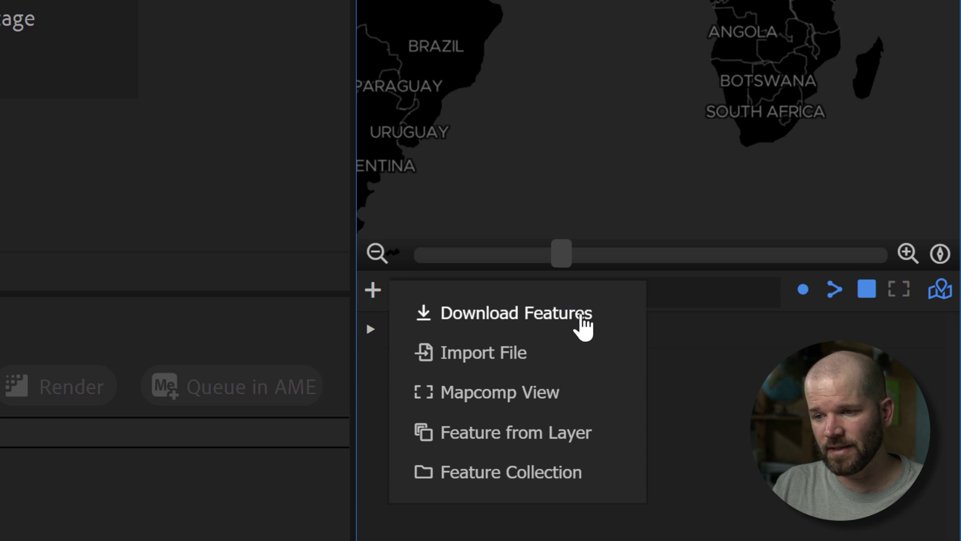
pyautogui.click(582, 316)
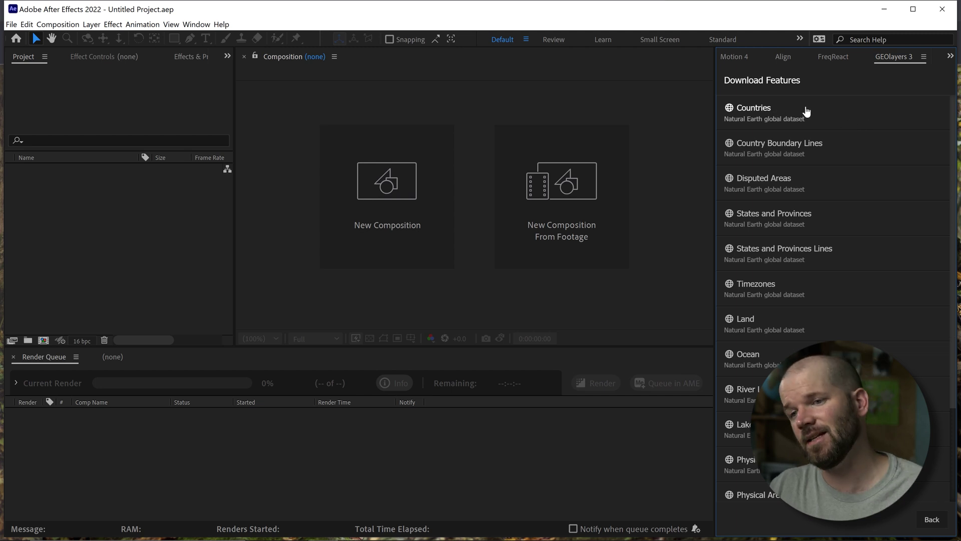
pyautogui.click(833, 115)
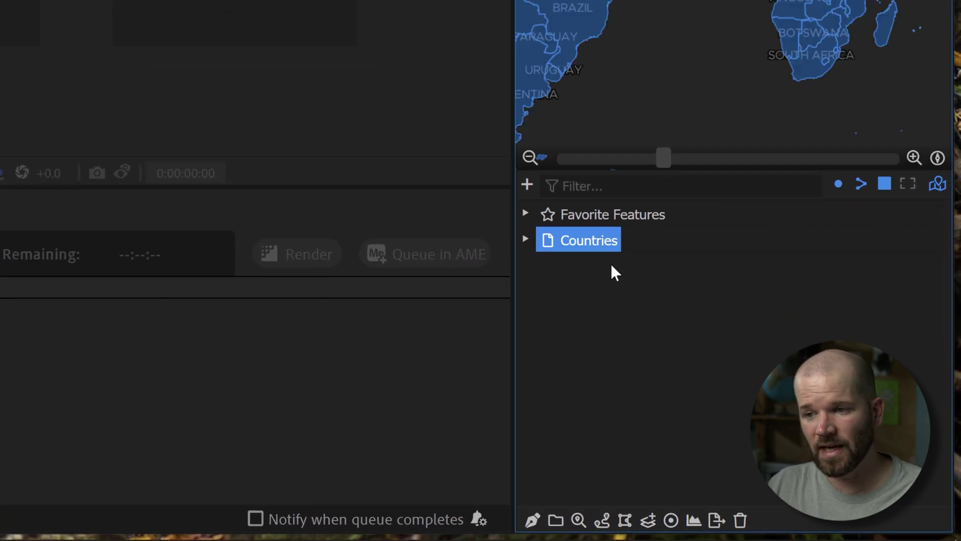
pyautogui.click(525, 239)
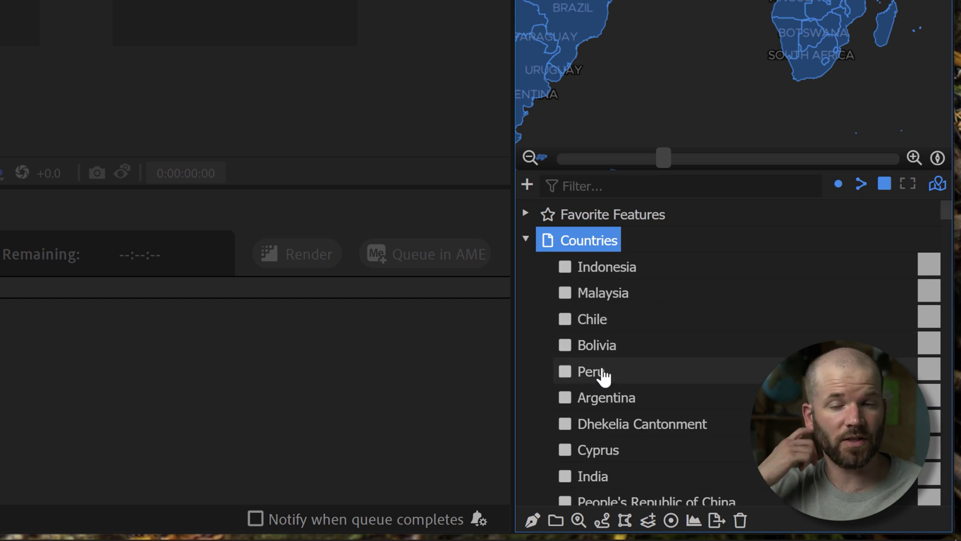
pyautogui.click(603, 351)
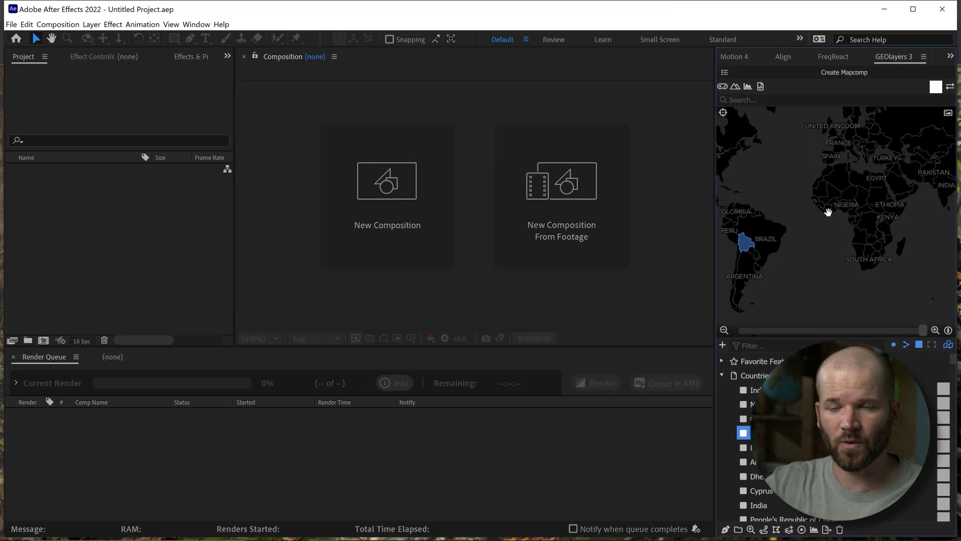
pyautogui.scroll(-5, 828, 212)
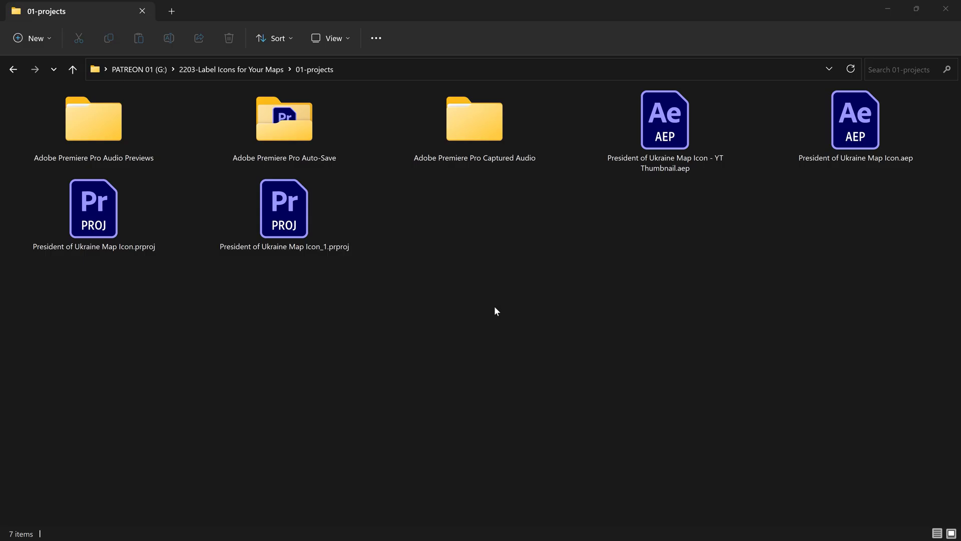
# Select the YT Thumbnail map-icon .aep file in the 01-projects folder
pyautogui.click(666, 125)
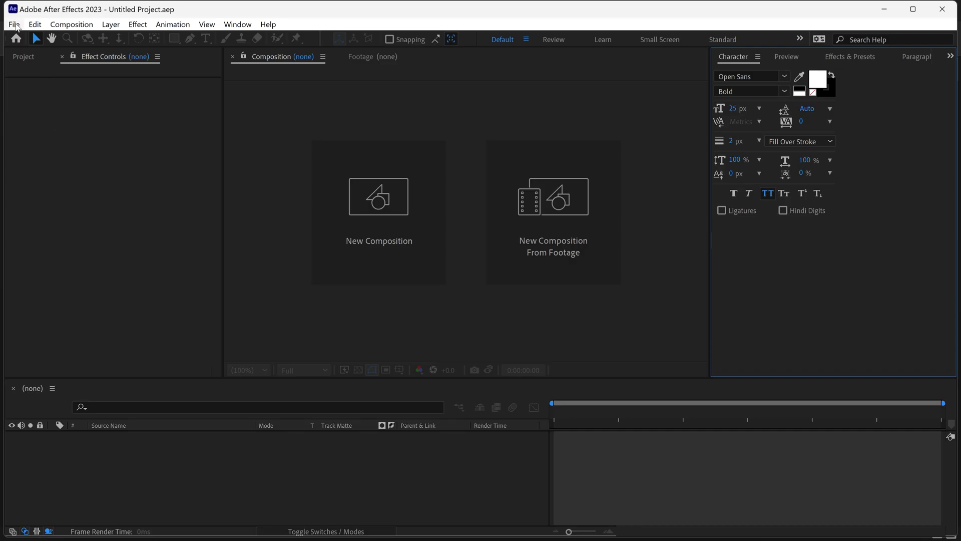
# Show the File menu to reach the Open Project command
pyautogui.click(14, 25)
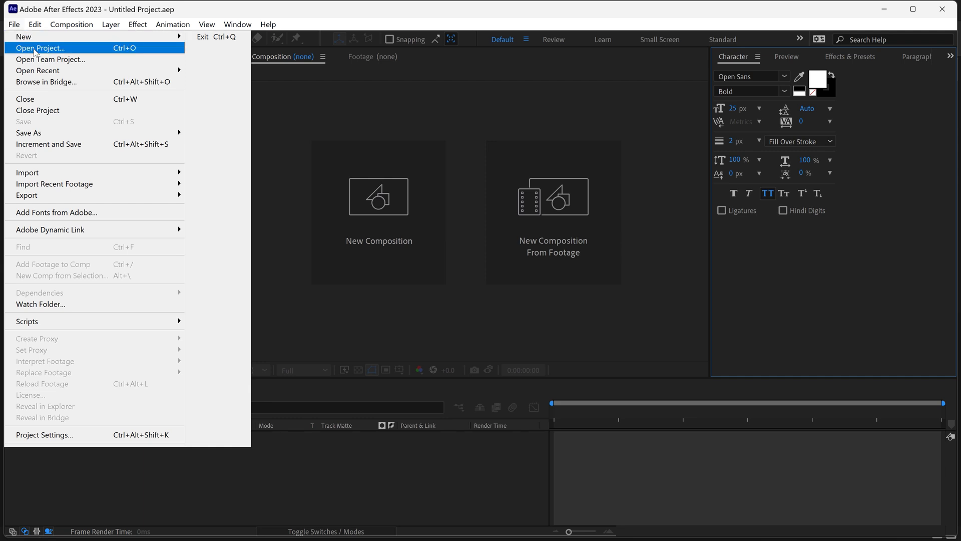